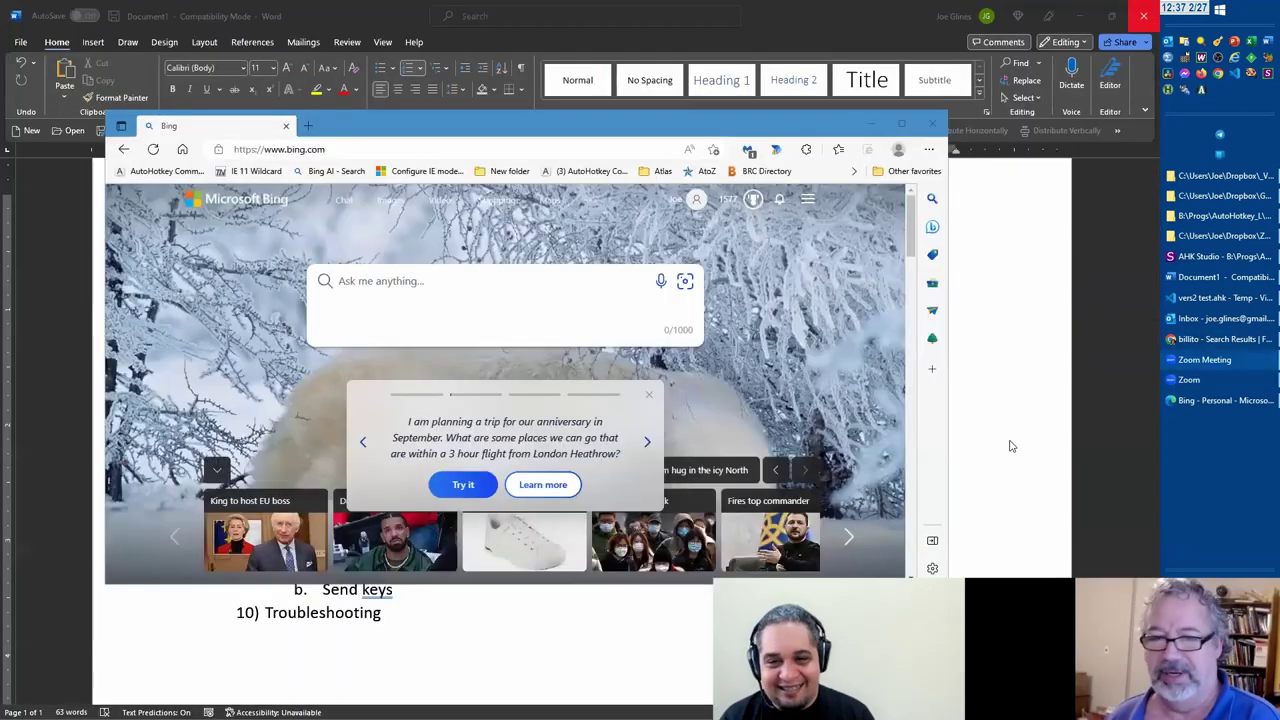
- Maximize the Edge window and run a Bing search for 'autohotkey v2 gui'
{"action": "left_click", "coordinate": [1146, 12]}
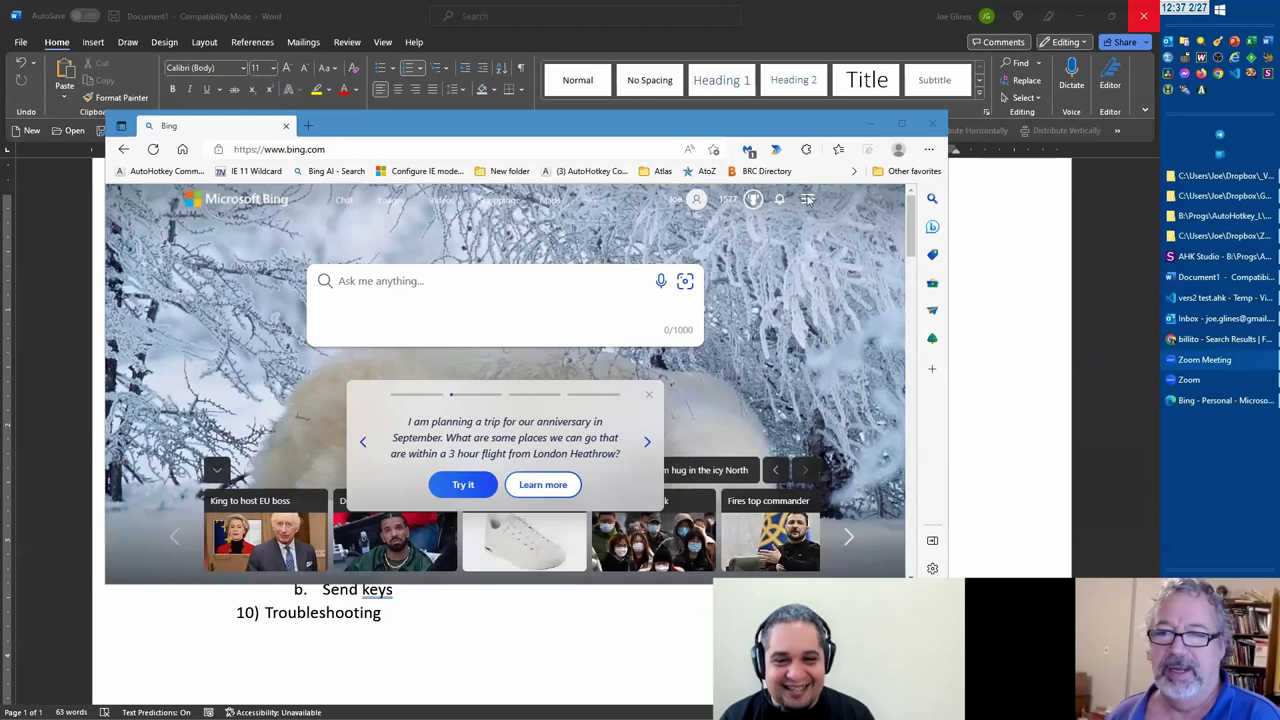
{"action": "left_click", "coordinate": [902, 122]}
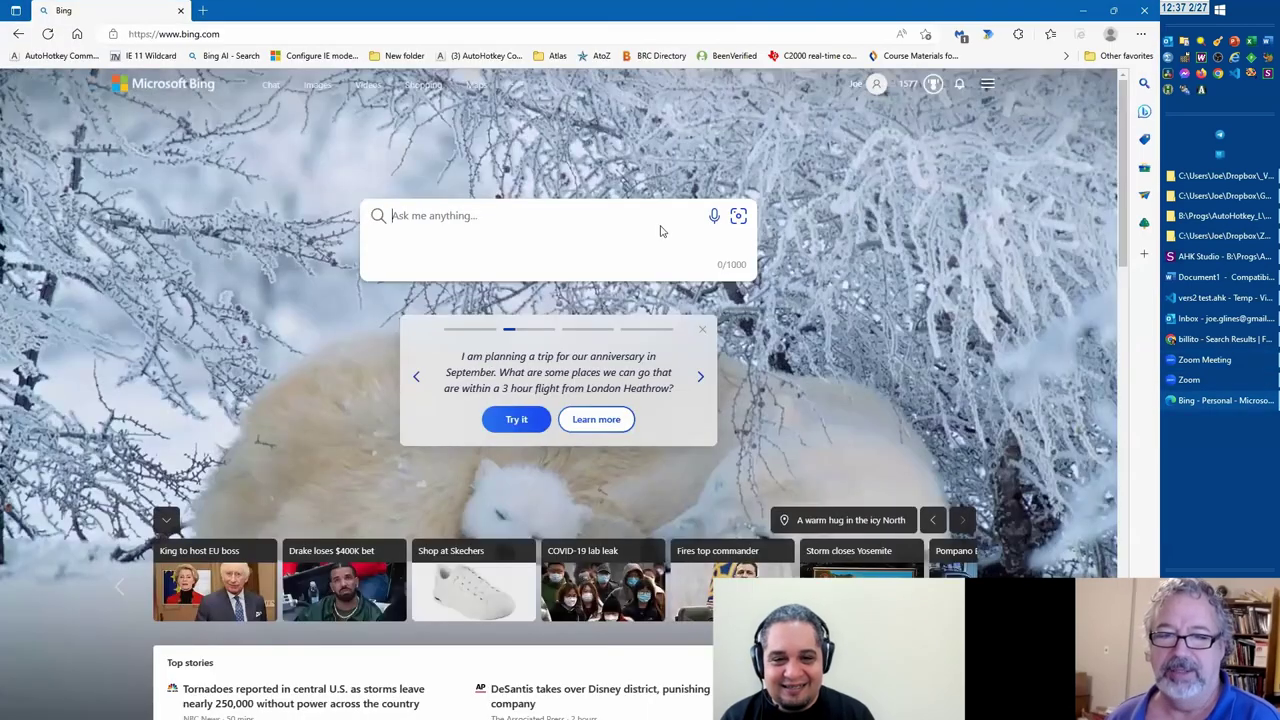
{"action": "left_click", "coordinate": [467, 219]}
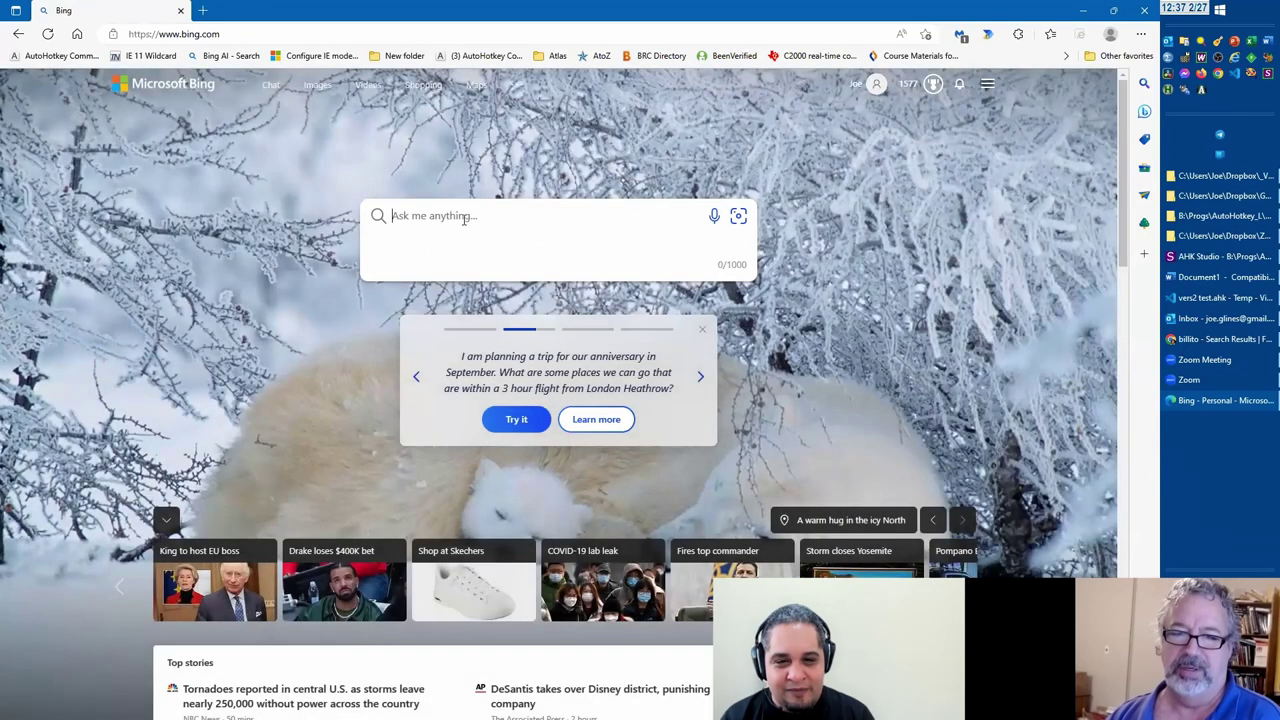
{"action": "type", "text": "AutoHotkey"}
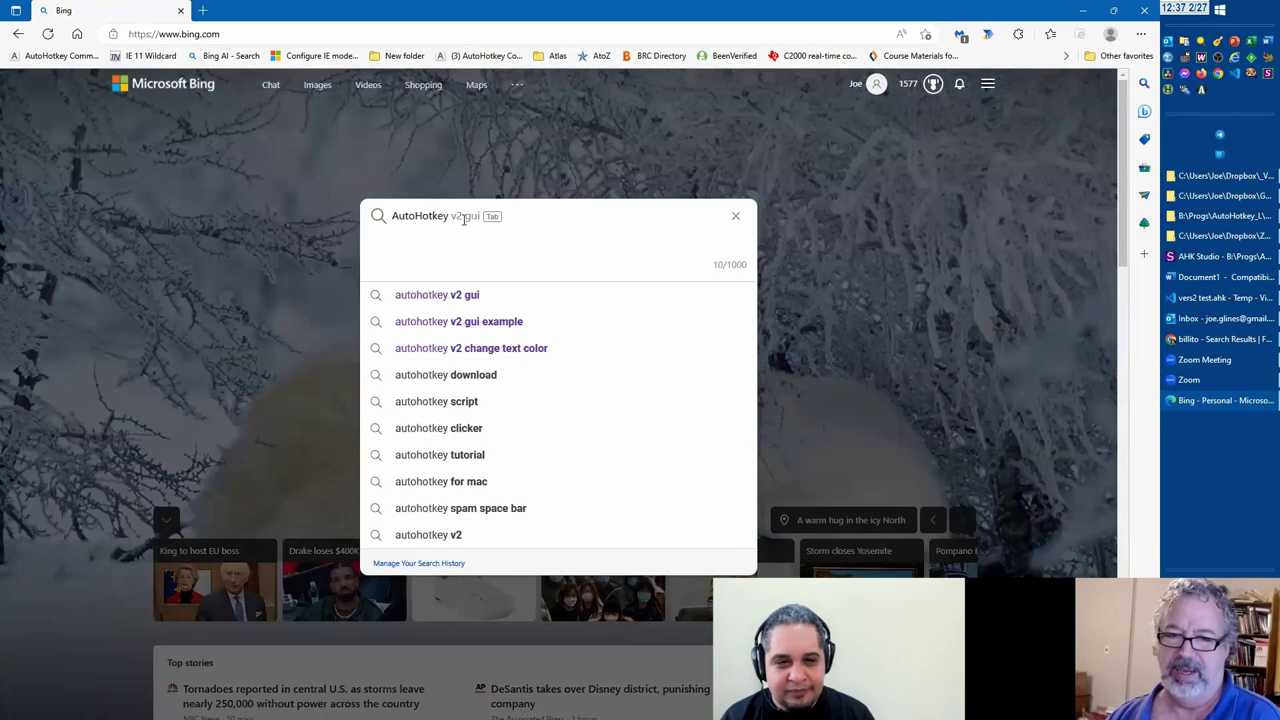
{"action": "key", "text": "Down"}
{"action": "key", "text": "Return"}
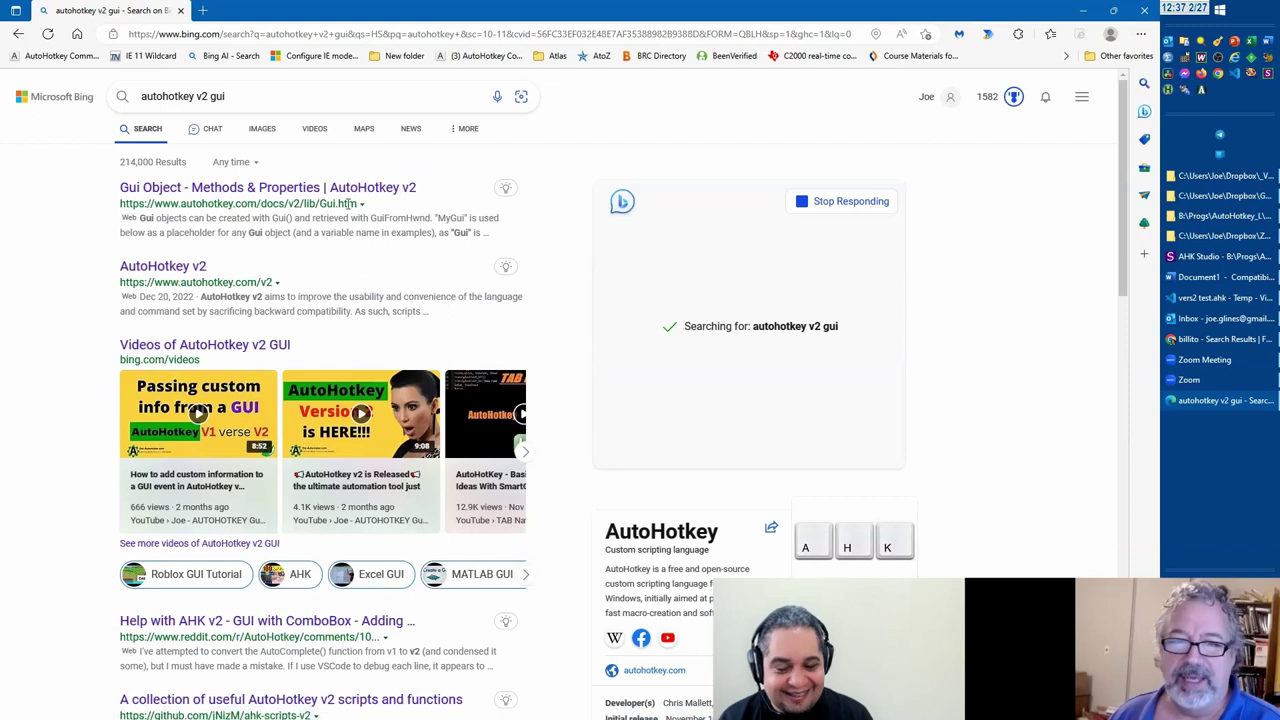
- Ask Bing Chat for a simple AutoHotkey v2 GUI with name and age edit fields
{"action": "left_click", "coordinate": [210, 135]}
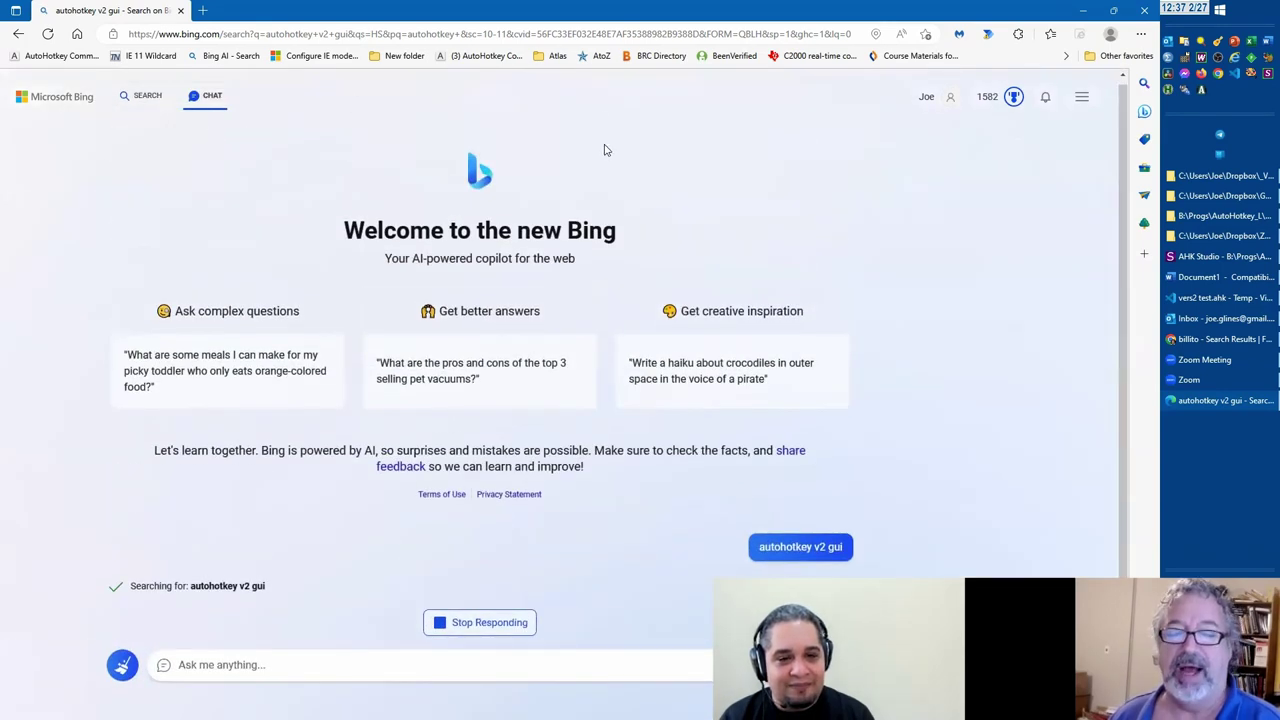
{"action": "left_click", "coordinate": [246, 680]}
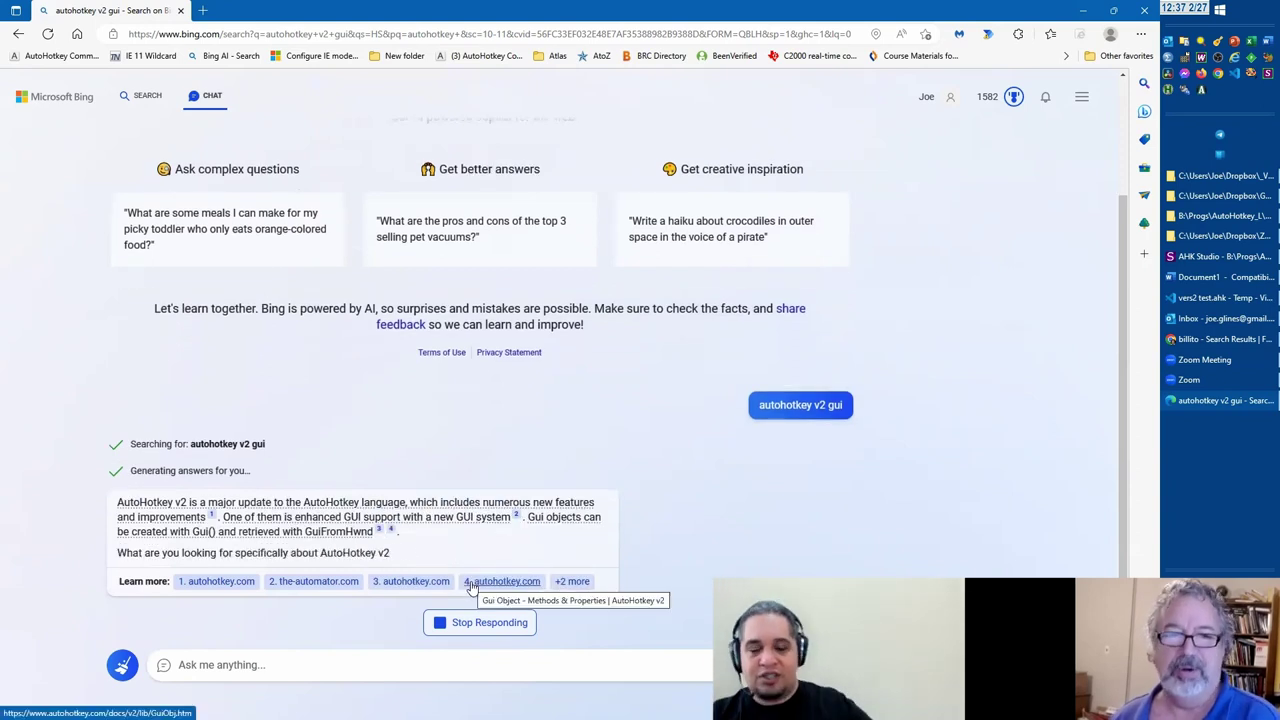
{"action": "left_click", "coordinate": [332, 664]}
{"action": "type", "text": "please create a simple AutoHotkey gui in v"}
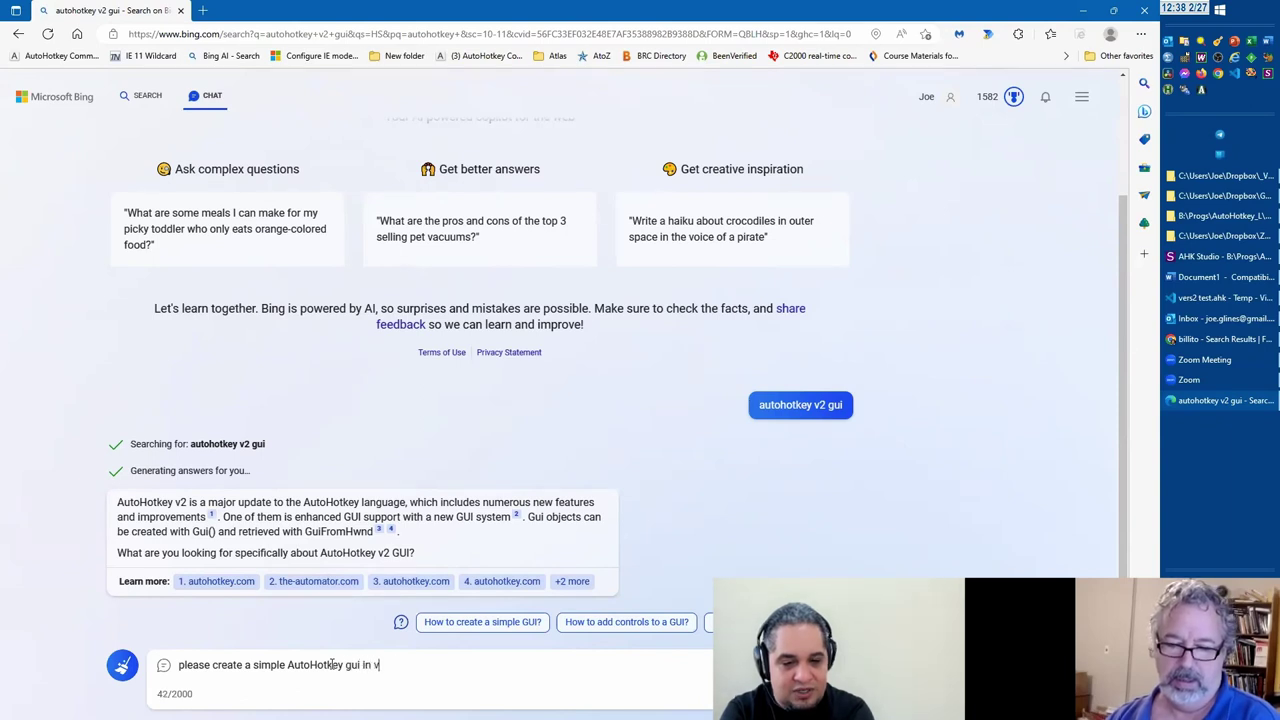
{"action": "type", "text": "ersion"}
{"action": "key", "text": "ctrl+Left"}
{"action": "key", "text": "ctrl+Left"}
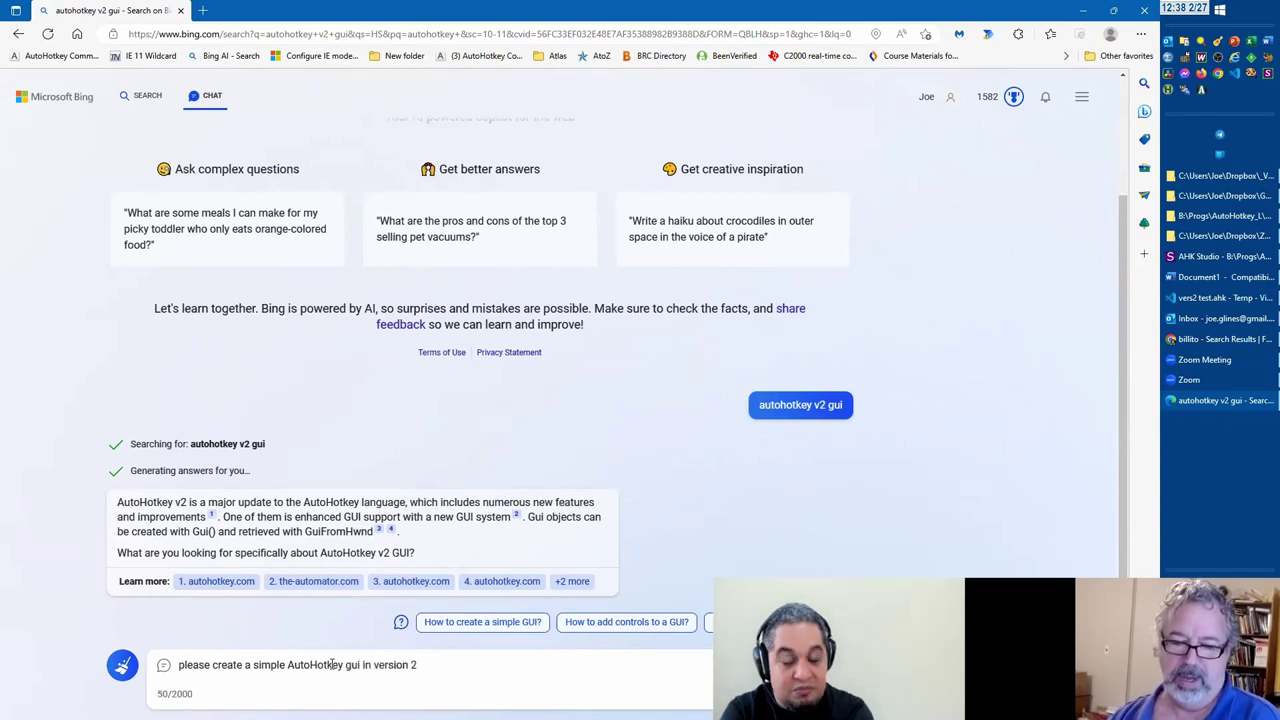
{"action": "type", "text": "ahk "}
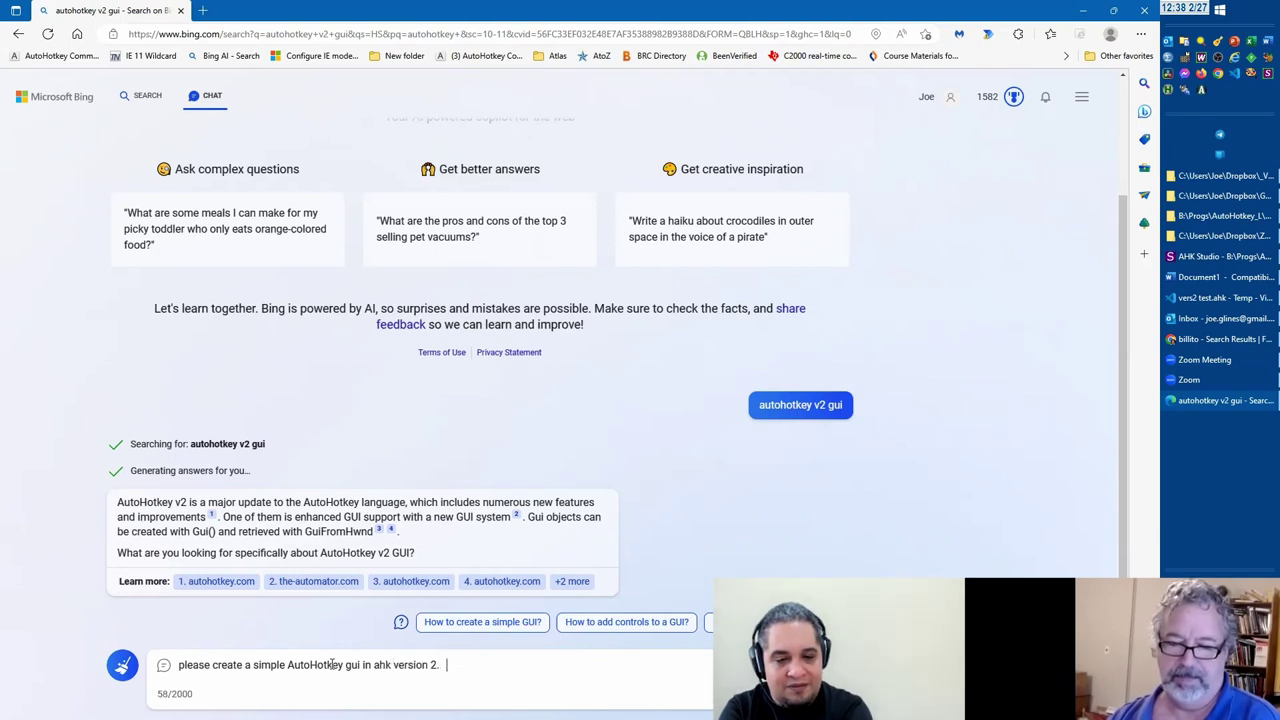
{"action": "type", "text": "t should have "}
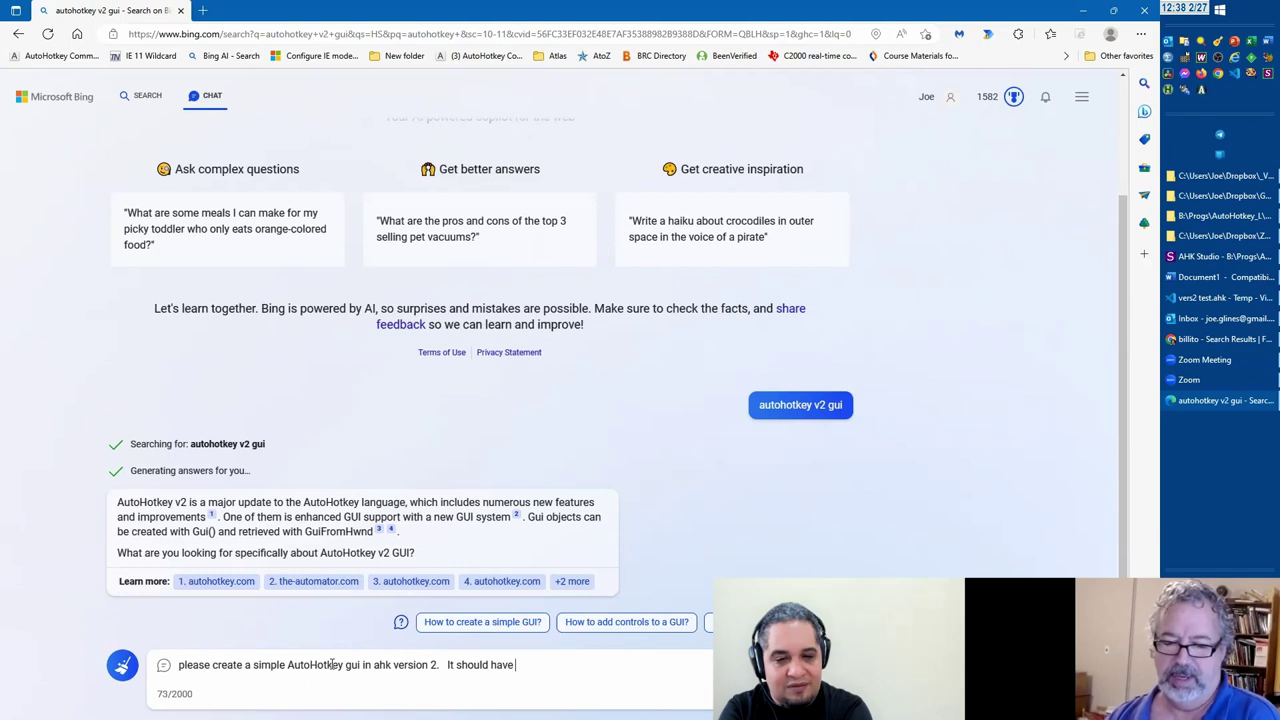
{"action": "type", "text": "edit fields for"}
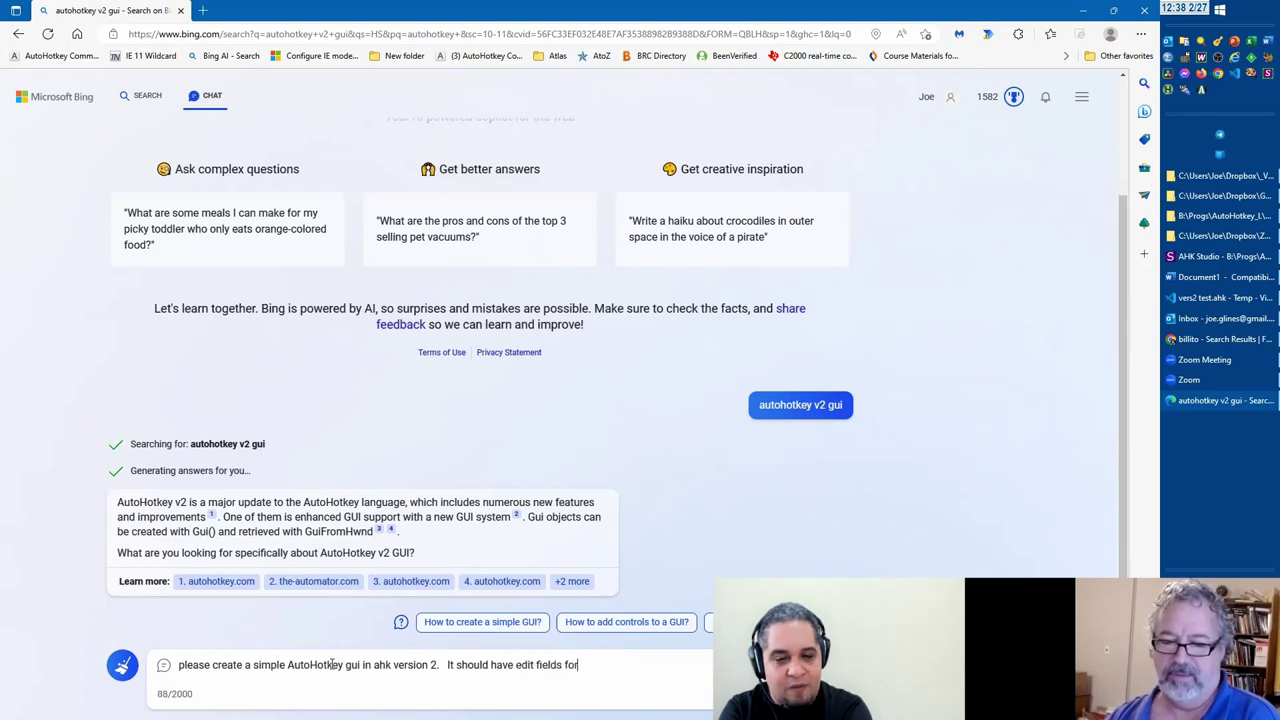
{"action": "type", "text": " name and age."}
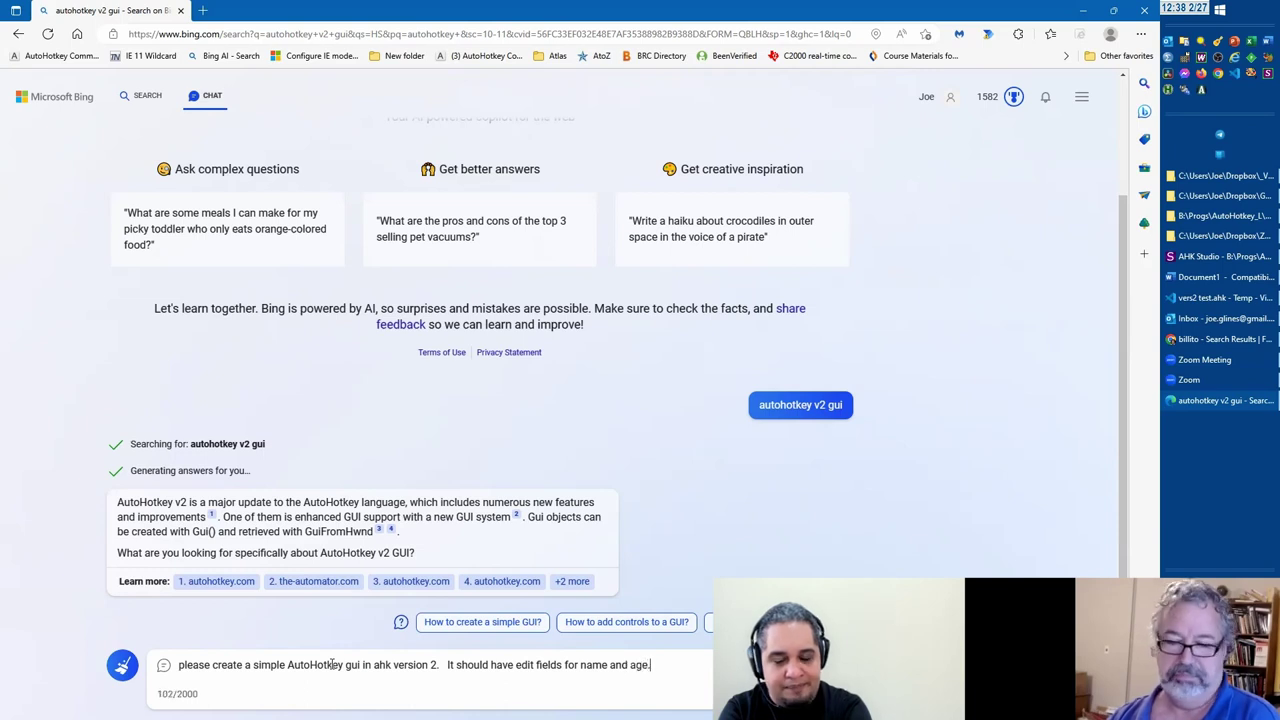
{"action": "key", "text": "Return"}
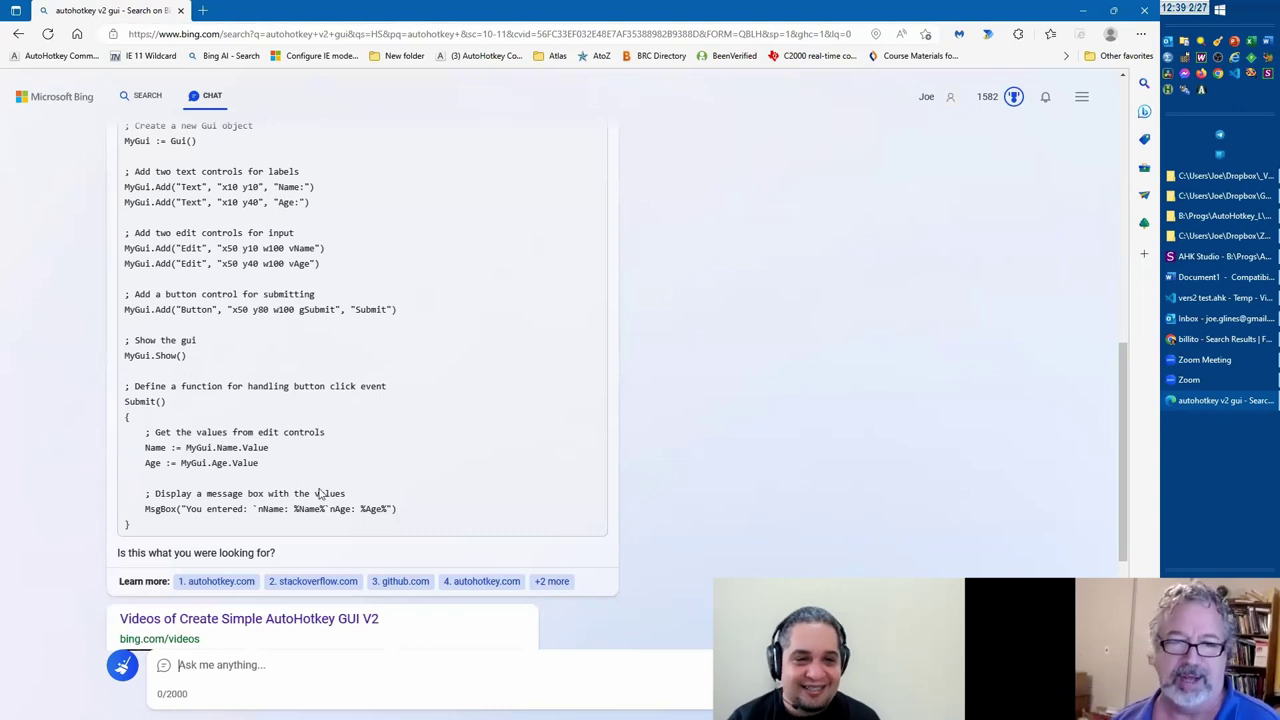
- Scroll through Bing Chat's generated Name/Age GUI code to review it
{"action": "scroll", "coordinate": [298, 476], "scroll_direction": "up", "scroll_amount": 1}
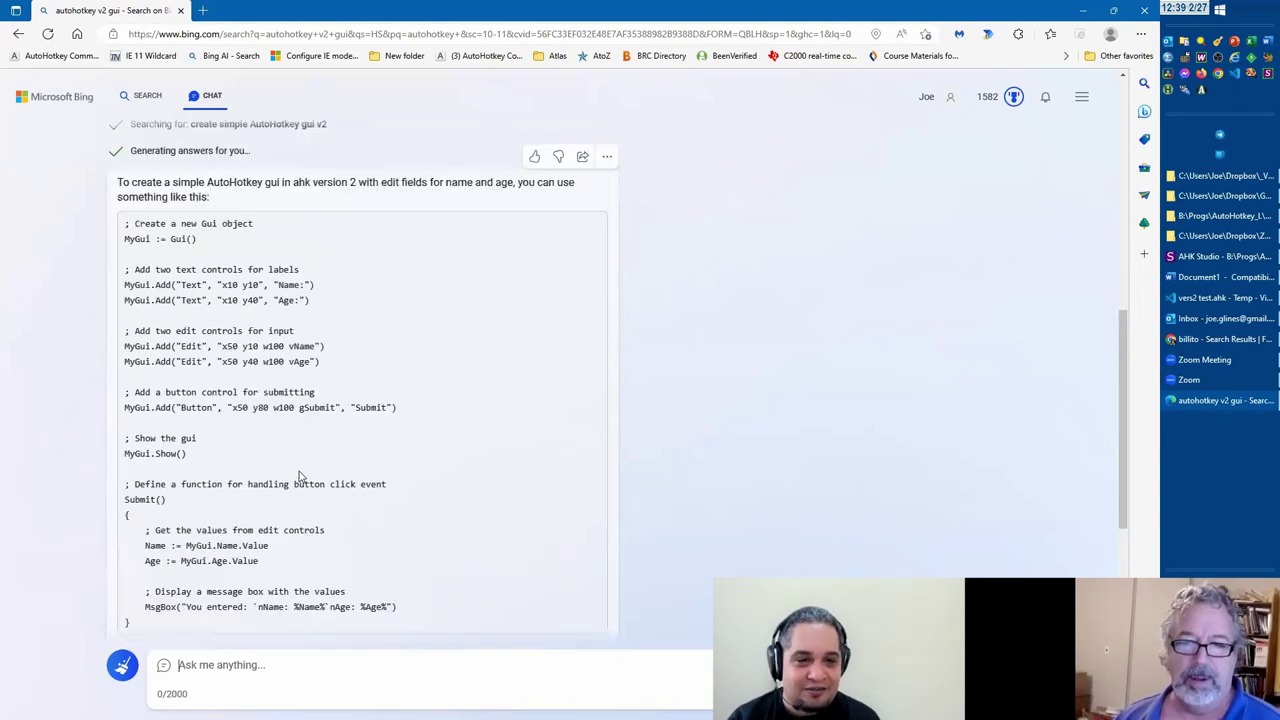
{"action": "scroll", "coordinate": [298, 476], "scroll_direction": "down", "scroll_amount": 1}
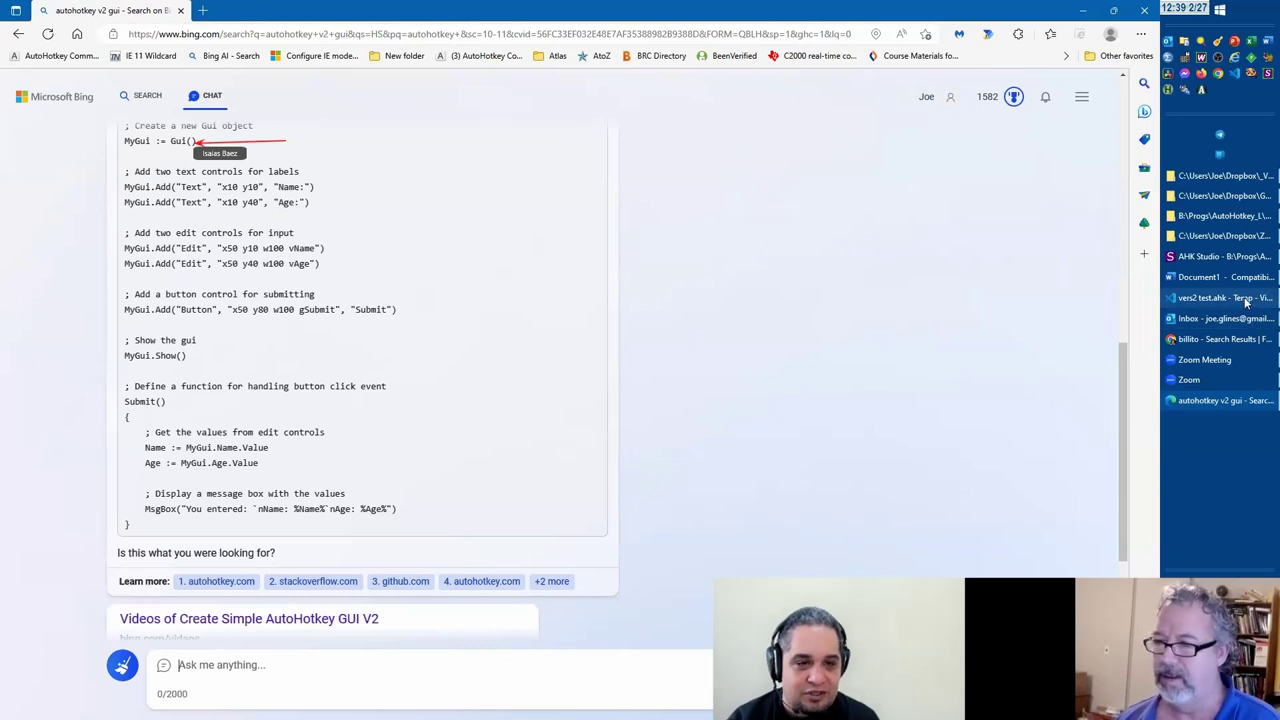
{"action": "left_click", "coordinate": [1224, 257]}
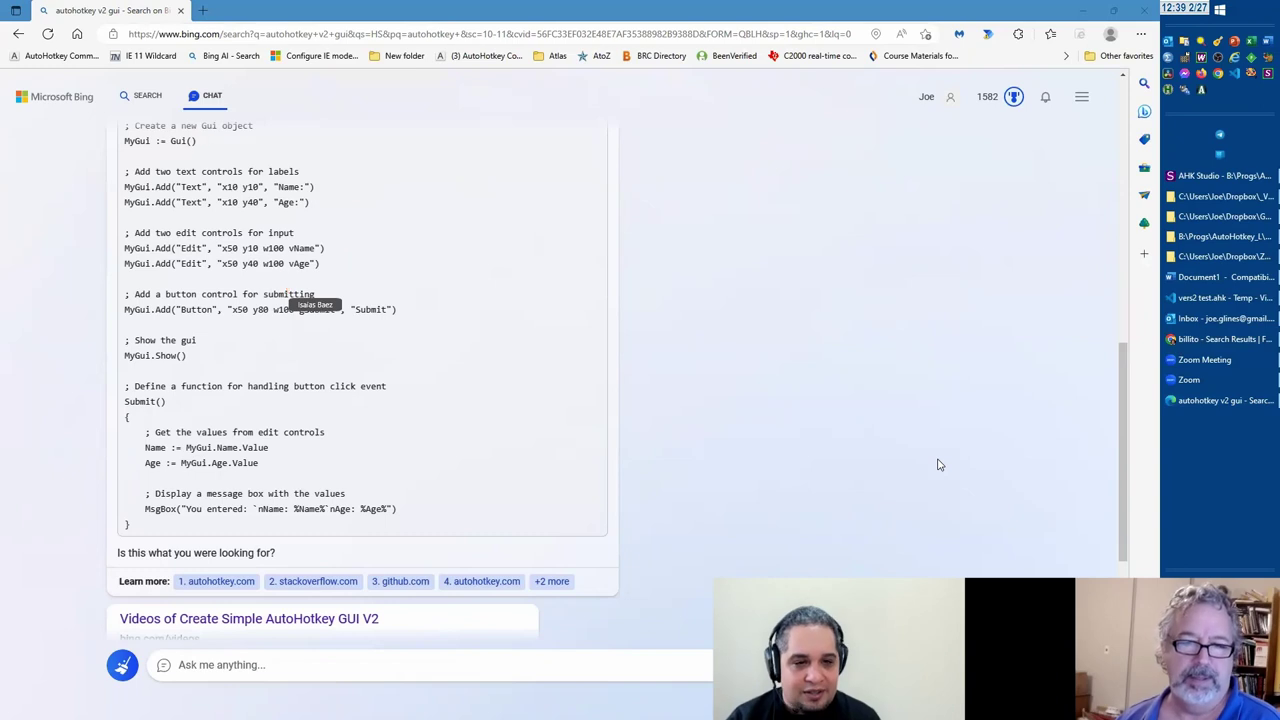
- Copy the whole generated GUI script from Bing Chat and paste it into AHK Studio
{"action": "left_click", "coordinate": [447, 247]}
{"action": "scroll", "coordinate": [447, 247], "scroll_direction": "up", "scroll_amount": 1}
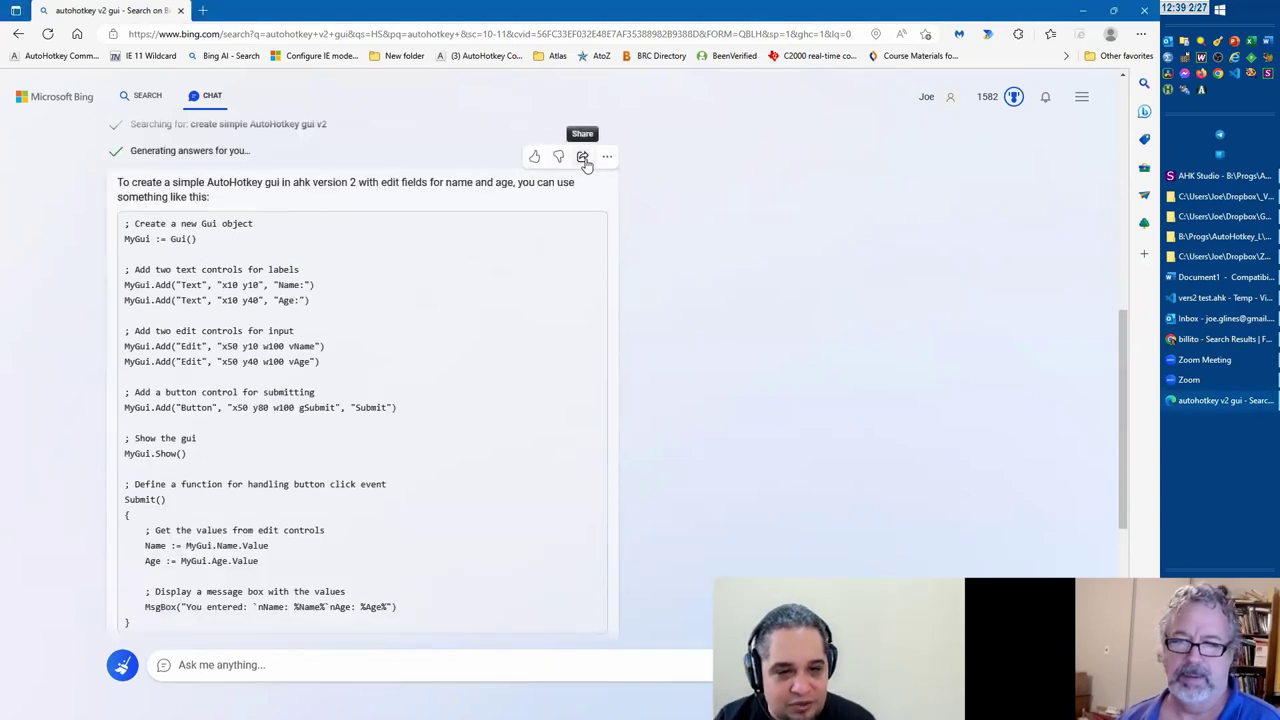
{"action": "mouse_move", "coordinate": [126, 222]}
{"action": "left_mouse_down"}
{"action": "mouse_move", "coordinate": [497, 463]}
{"action": "mouse_move", "coordinate": [361, 322]}
{"action": "left_mouse_up"}
{"action": "scroll", "coordinate": [498, 465], "scroll_direction": "down", "scroll_amount": 2}
{"action": "scroll", "coordinate": [497, 465], "scroll_direction": "down", "scroll_amount": 1}
{"action": "left_click_drag", "start_coordinate": [163, 333], "coordinate": [163, 333]}
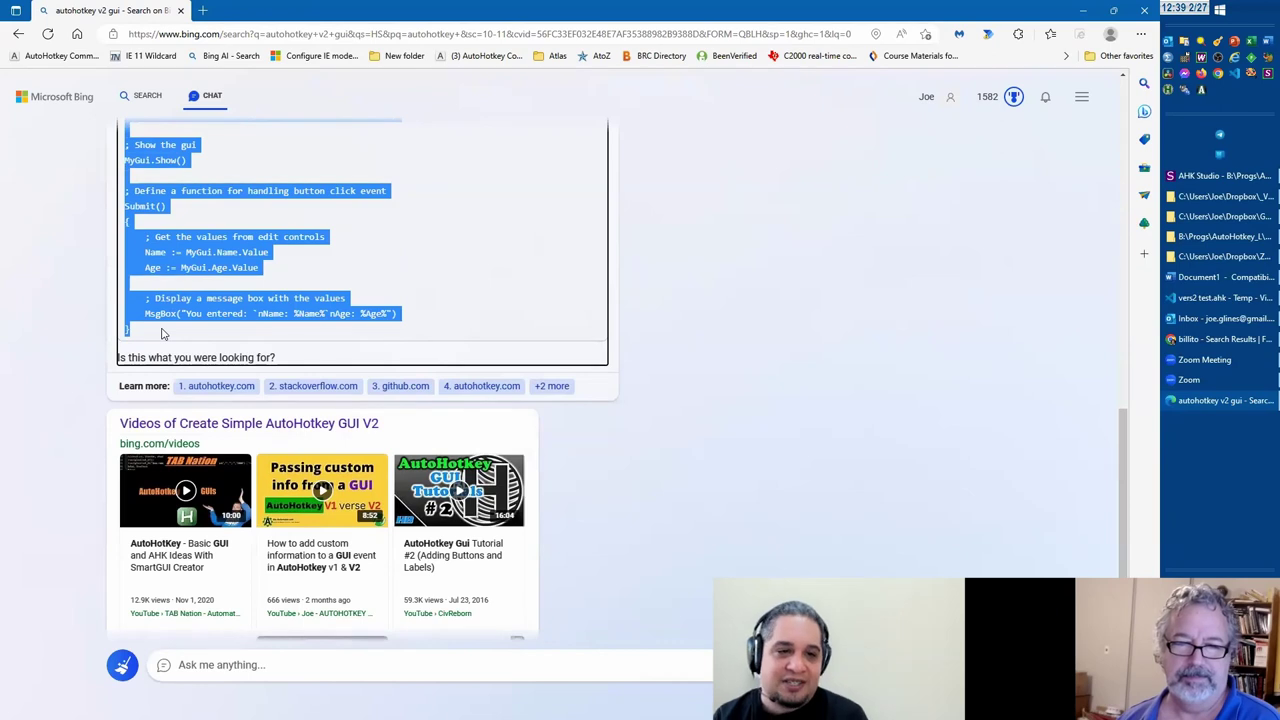
{"action": "left_click", "coordinate": [1221, 176]}
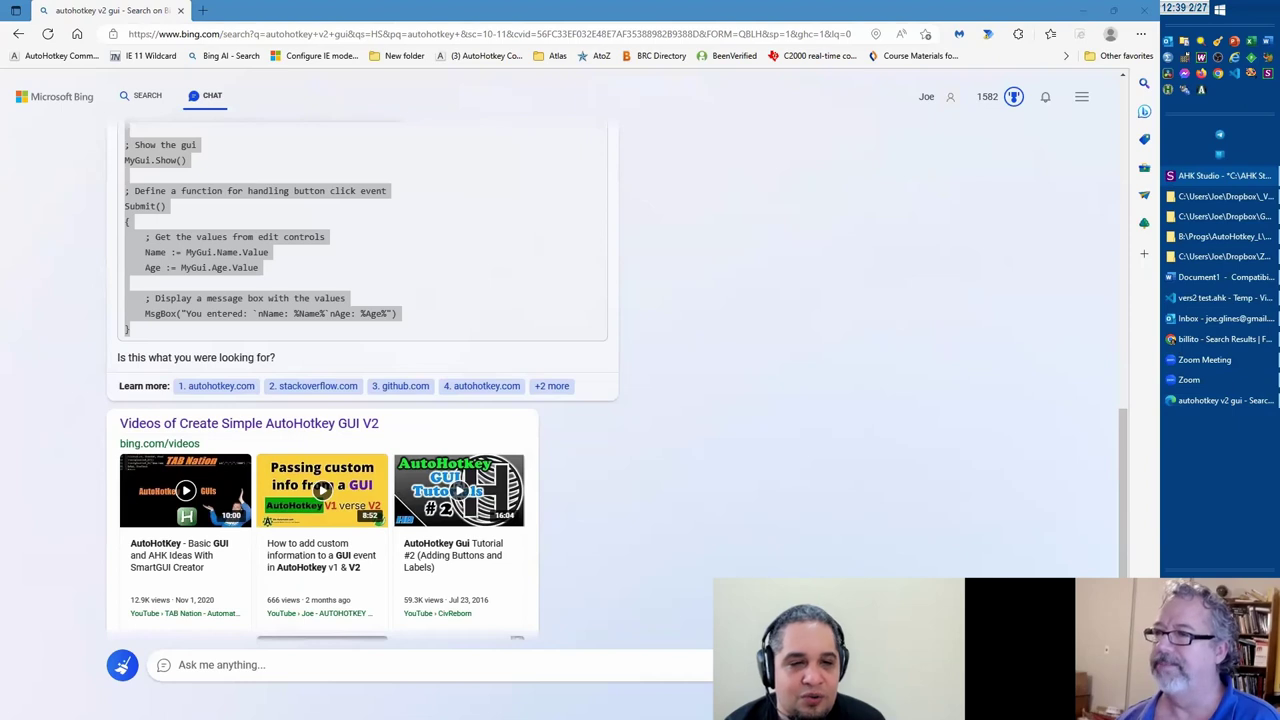
{"action": "key", "text": "alt+Tab"}
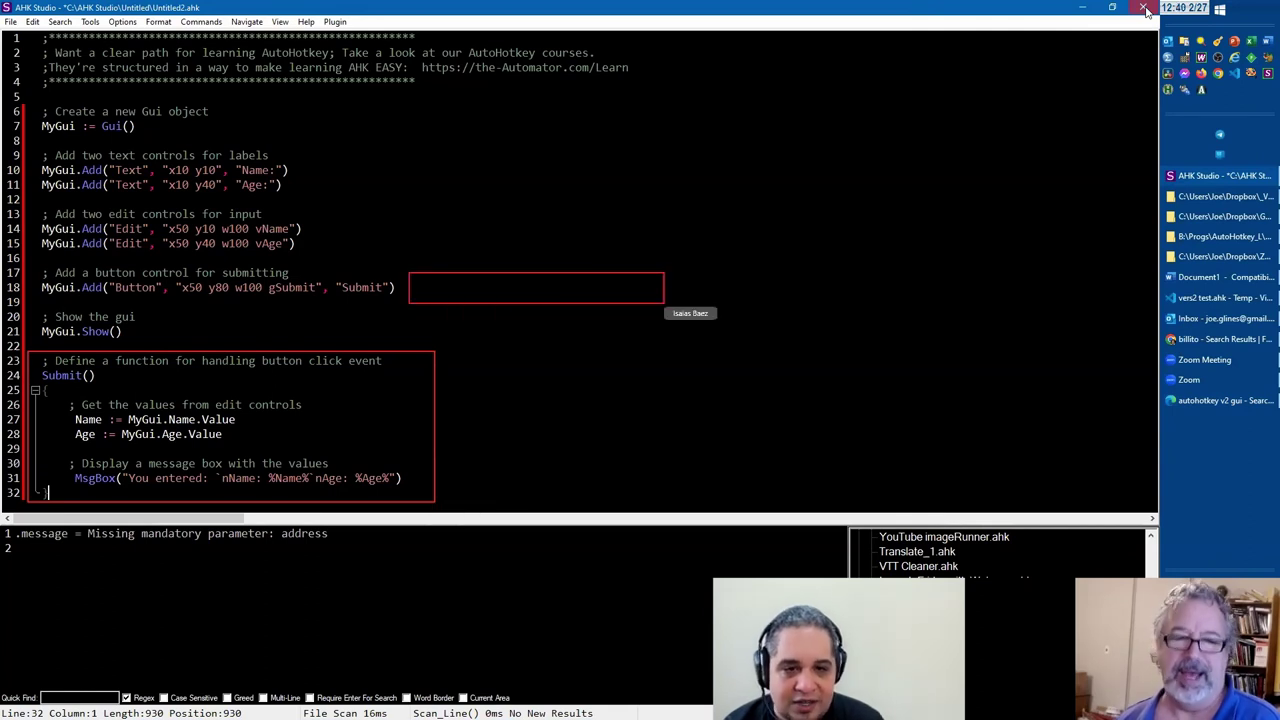
- Close AHK Studio and bring up vers2 test.ahk in VS Code
{"action": "left_click", "coordinate": [1146, 10]}
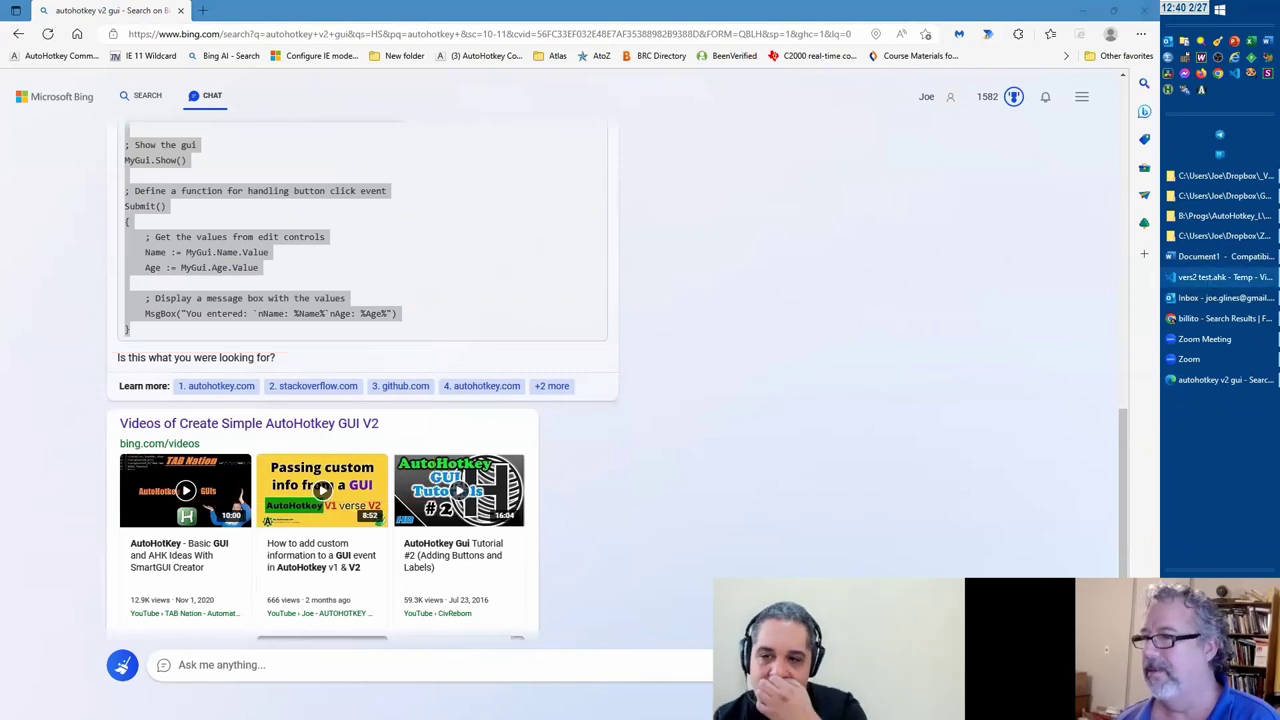
{"action": "left_click", "coordinate": [1225, 277]}
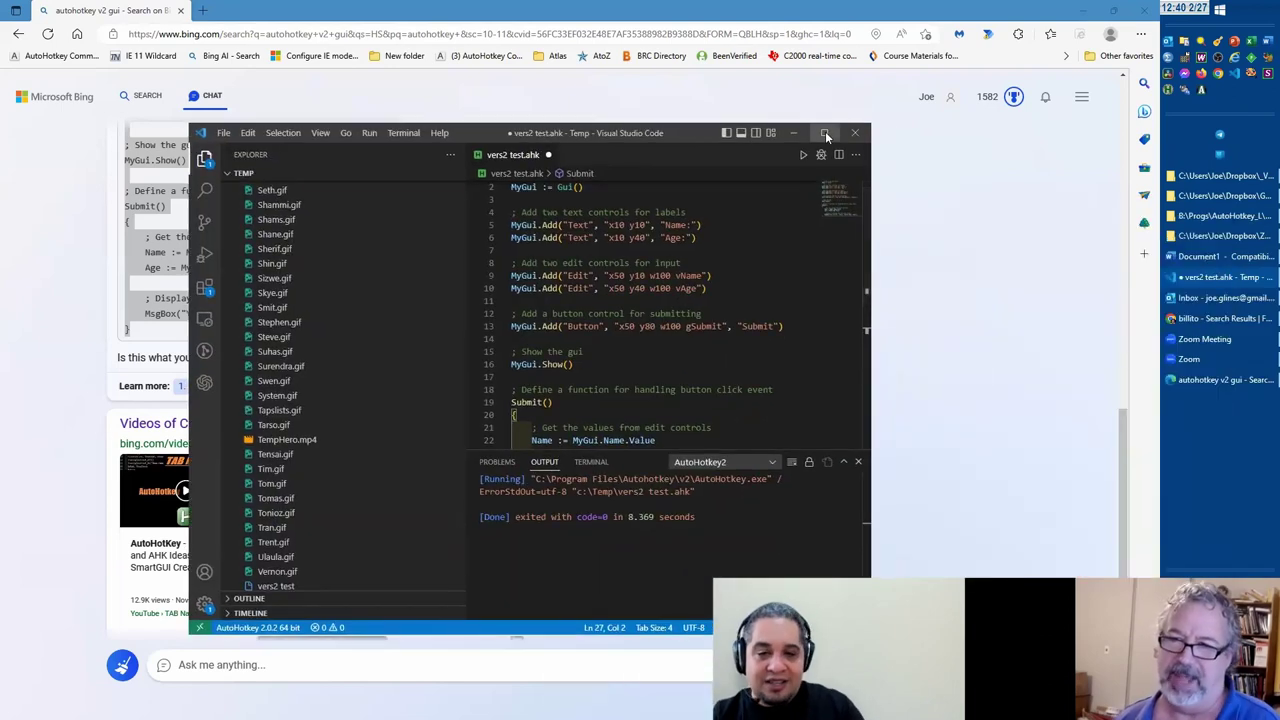
- Maximize VS Code and test-run the script, which raises an invalid gSubmit option error
{"action": "double_click", "coordinate": [825, 131]}
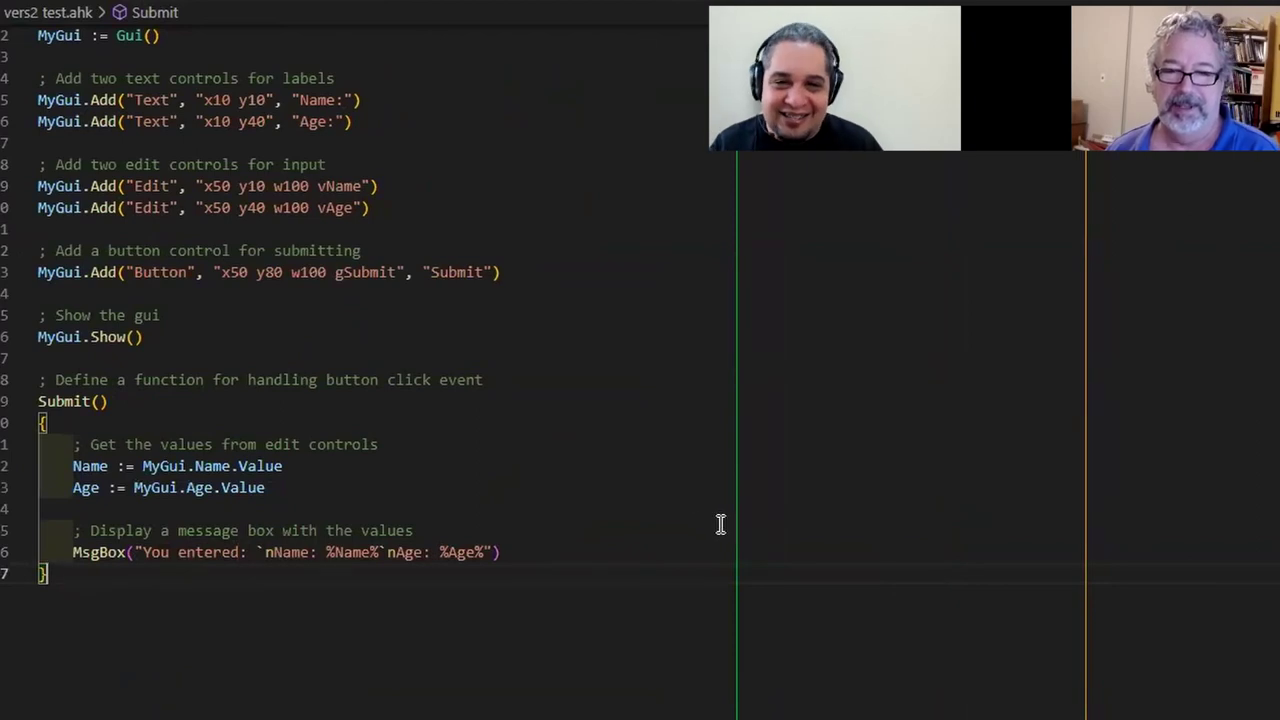
{"action": "scroll", "coordinate": [720, 524], "scroll_direction": "up", "scroll_amount": 1}
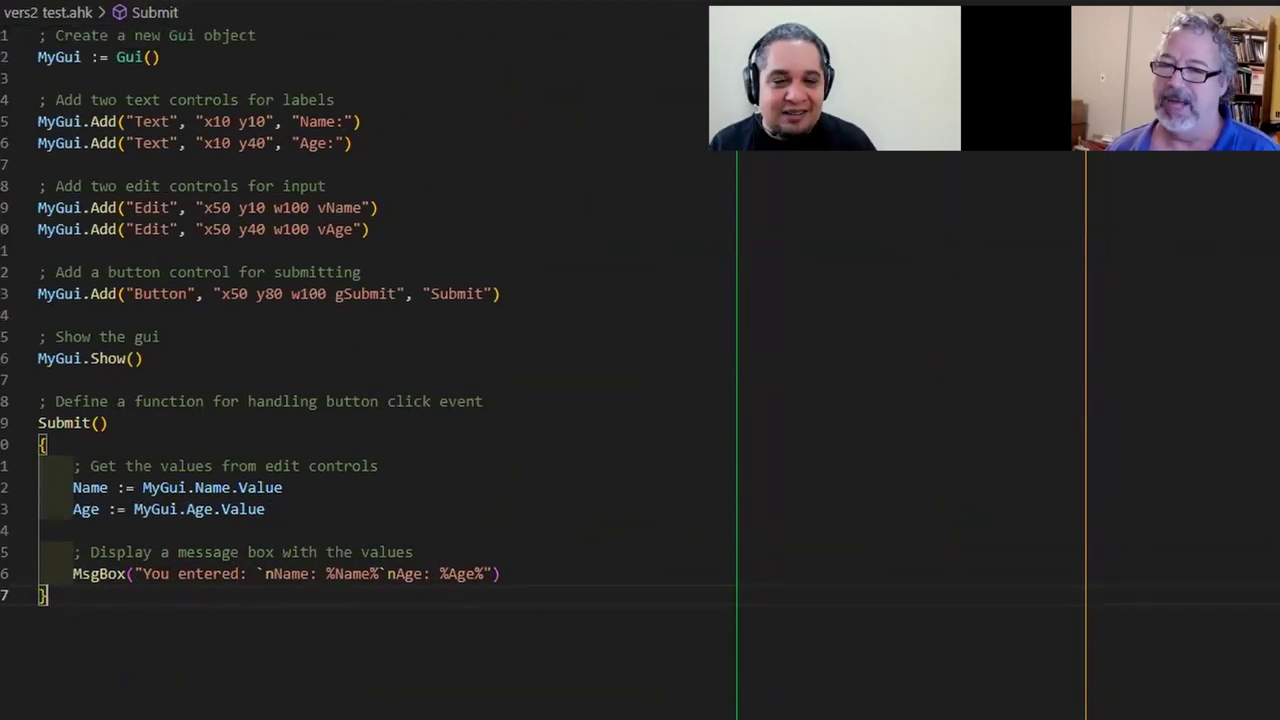
{"action": "key", "text": "F5"}
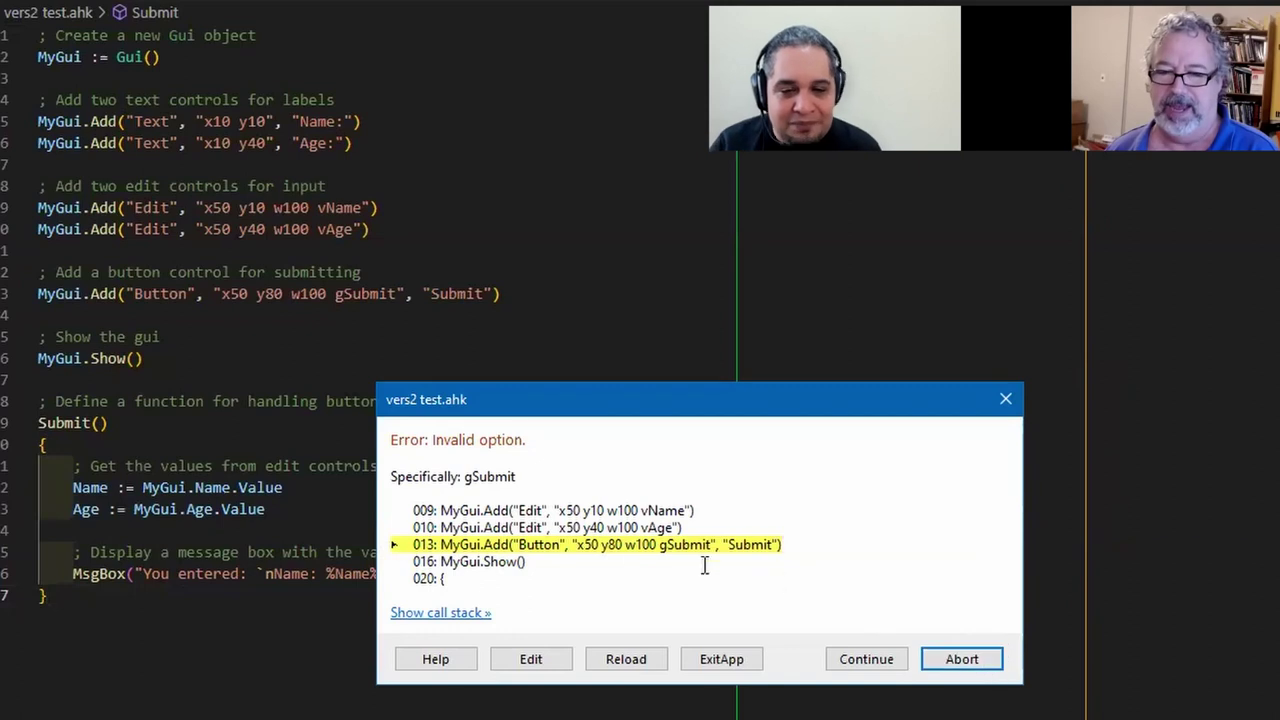
{"action": "left_click", "coordinate": [868, 664]}
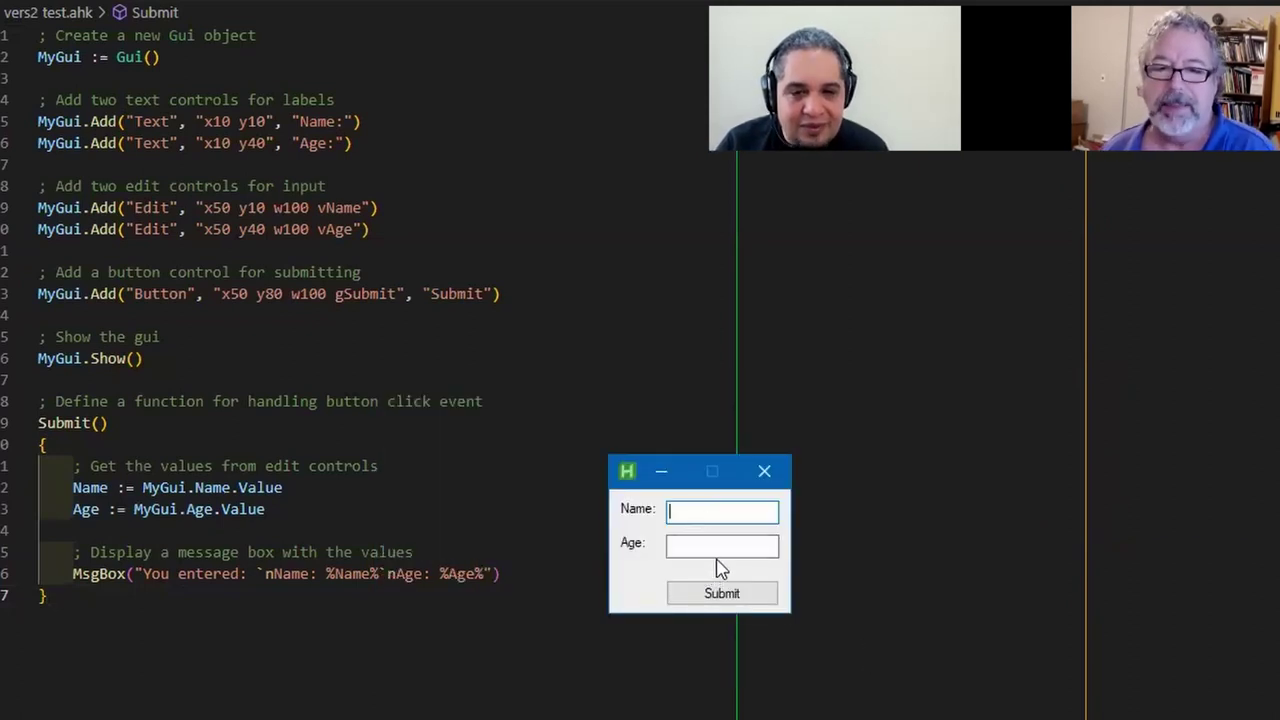
{"action": "left_click", "coordinate": [728, 594]}
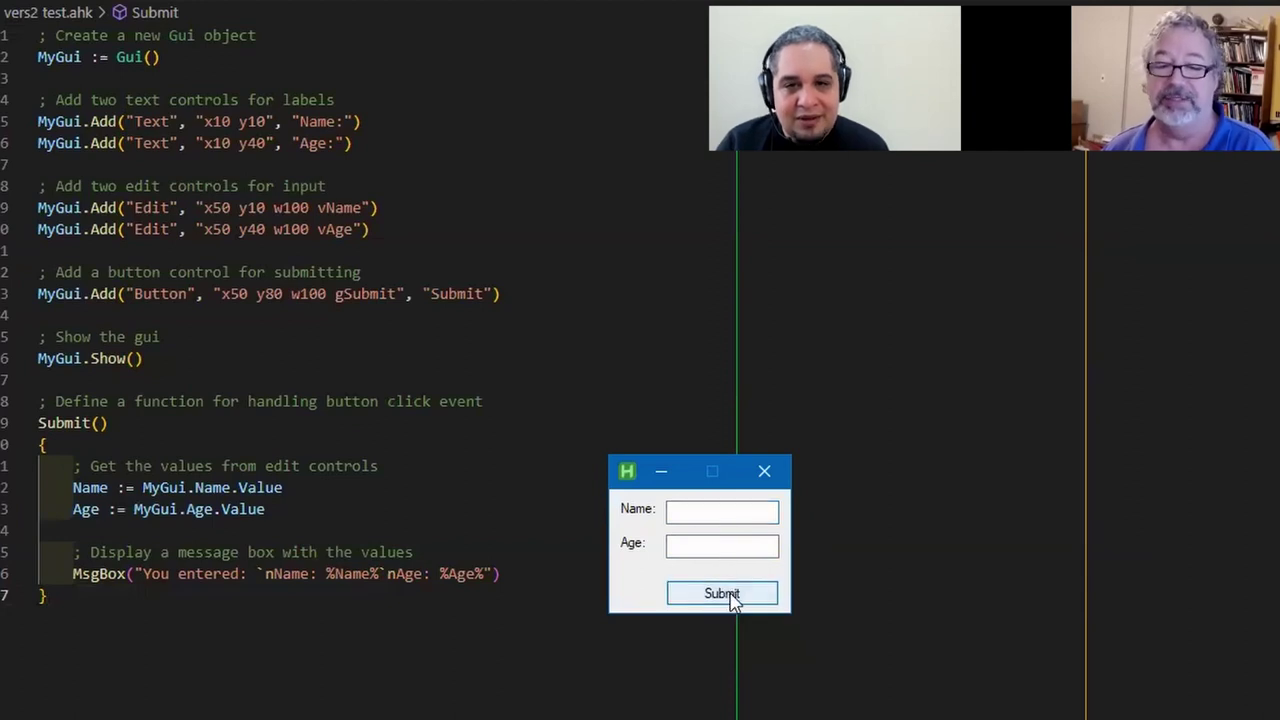
{"action": "left_click", "coordinate": [764, 472]}
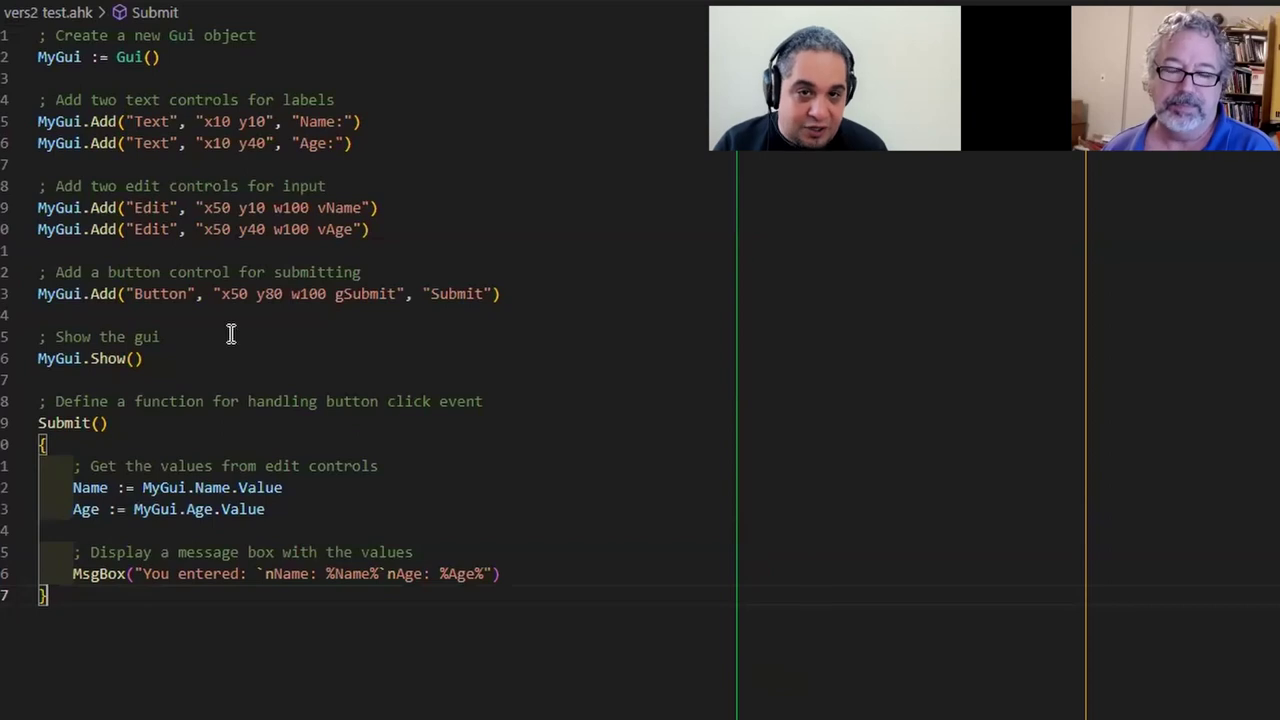
- Remove the gSubmit option from the Submit button on line 13
{"action": "left_click", "coordinate": [228, 298]}
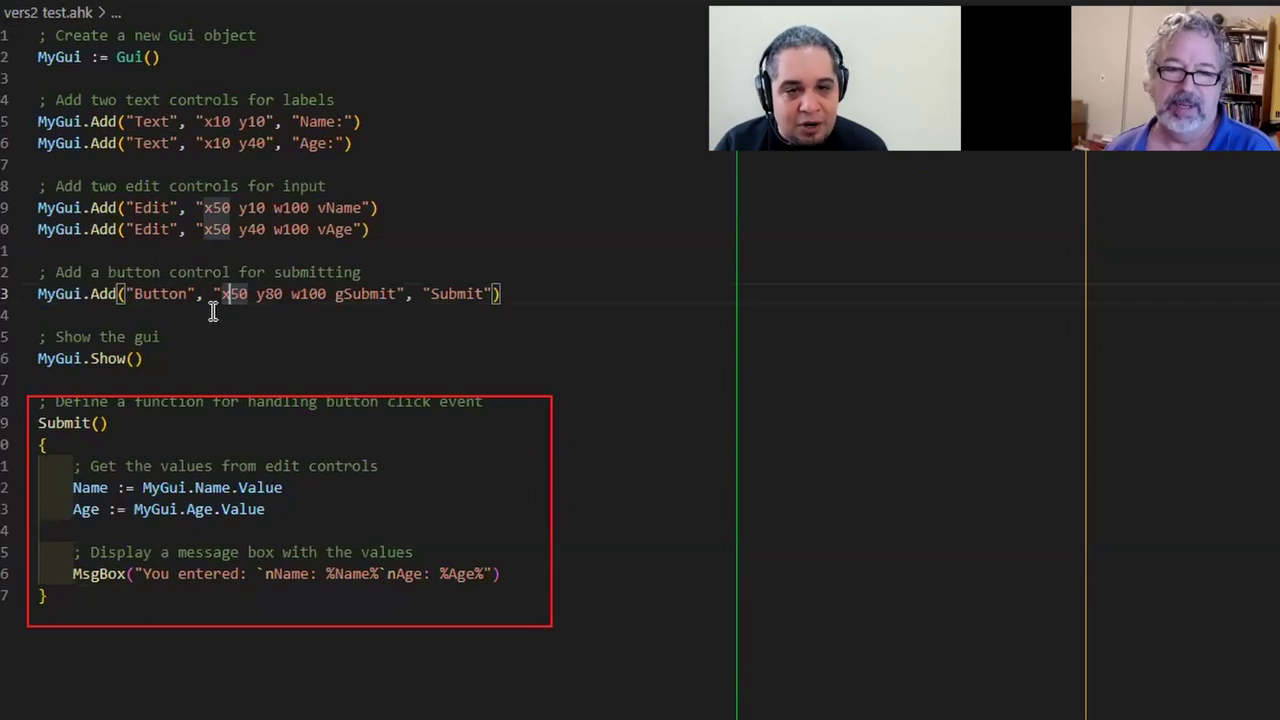
{"action": "left_click", "coordinate": [224, 244]}
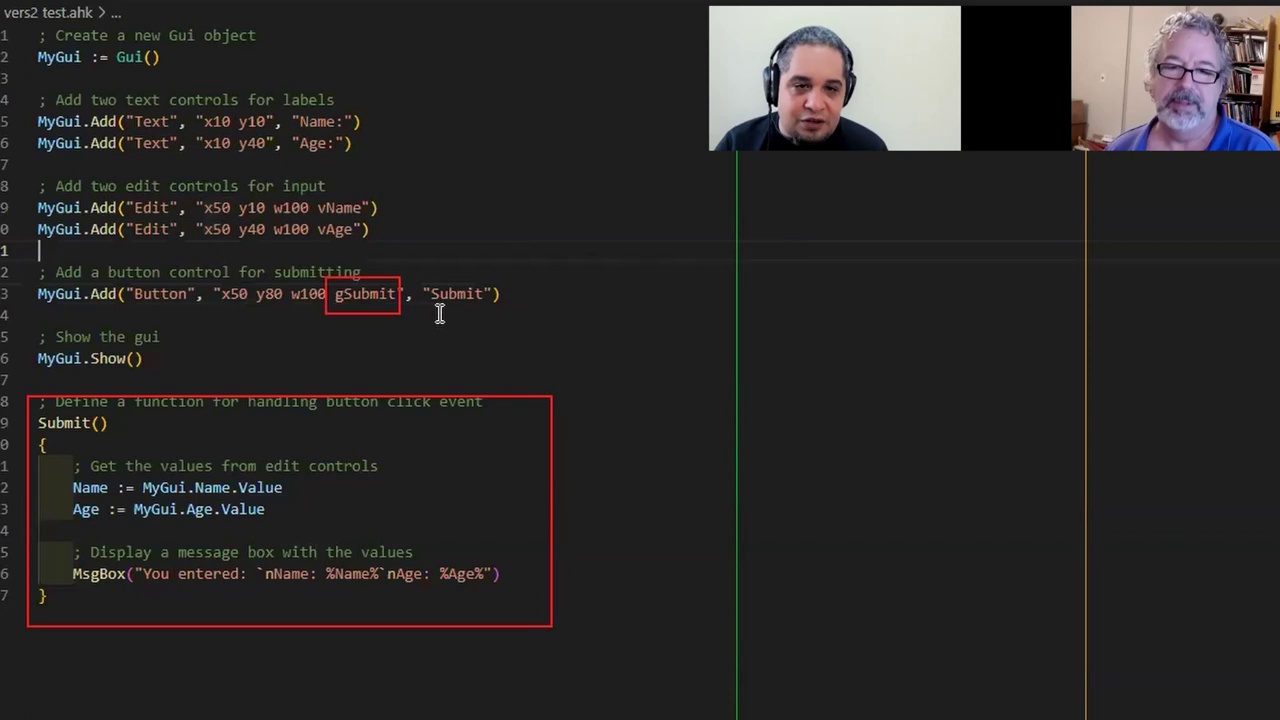
{"action": "left_click", "coordinate": [367, 293]}
{"action": "double_click", "coordinate": [367, 293]}
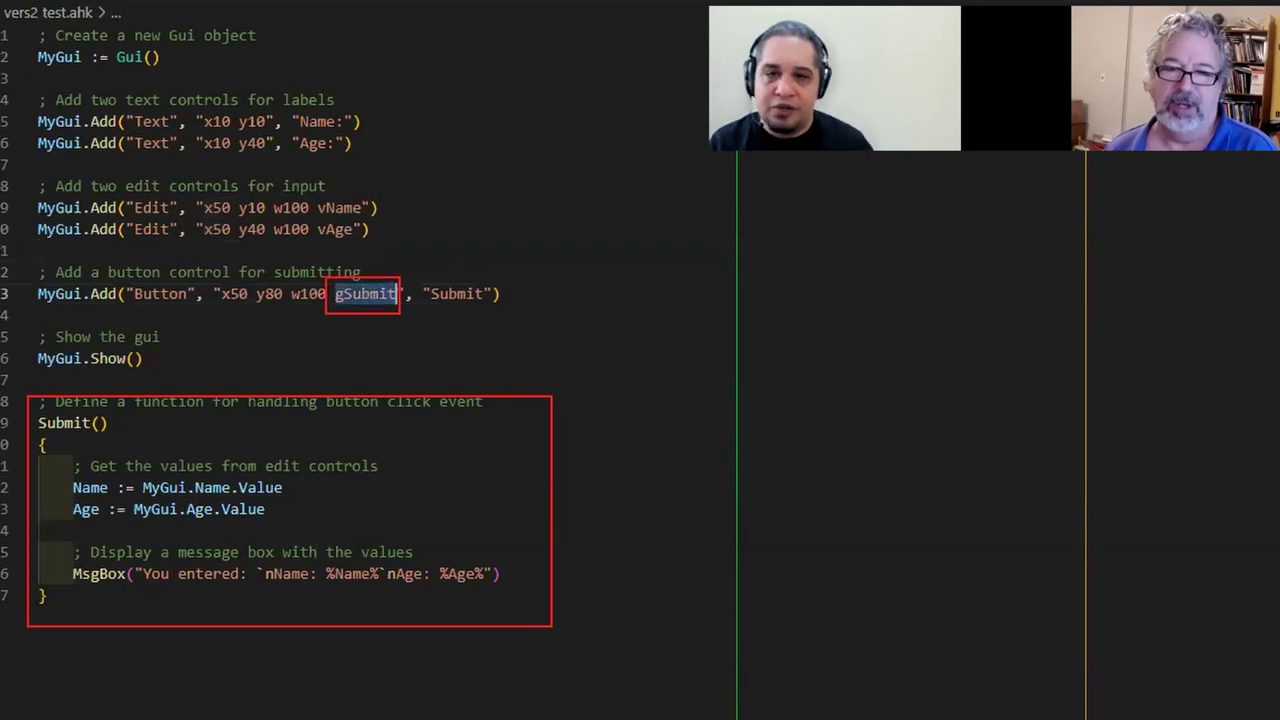
{"action": "key", "text": "BackSpace"}
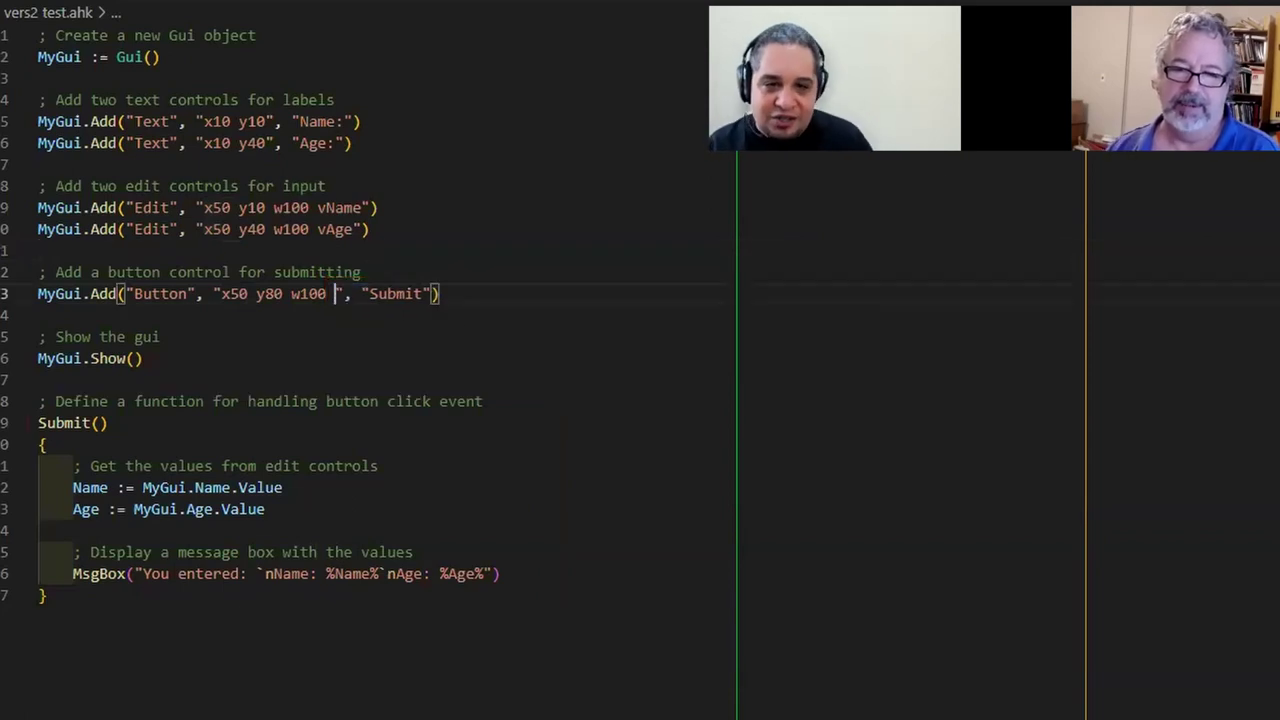
{"action": "key", "text": "Return"}
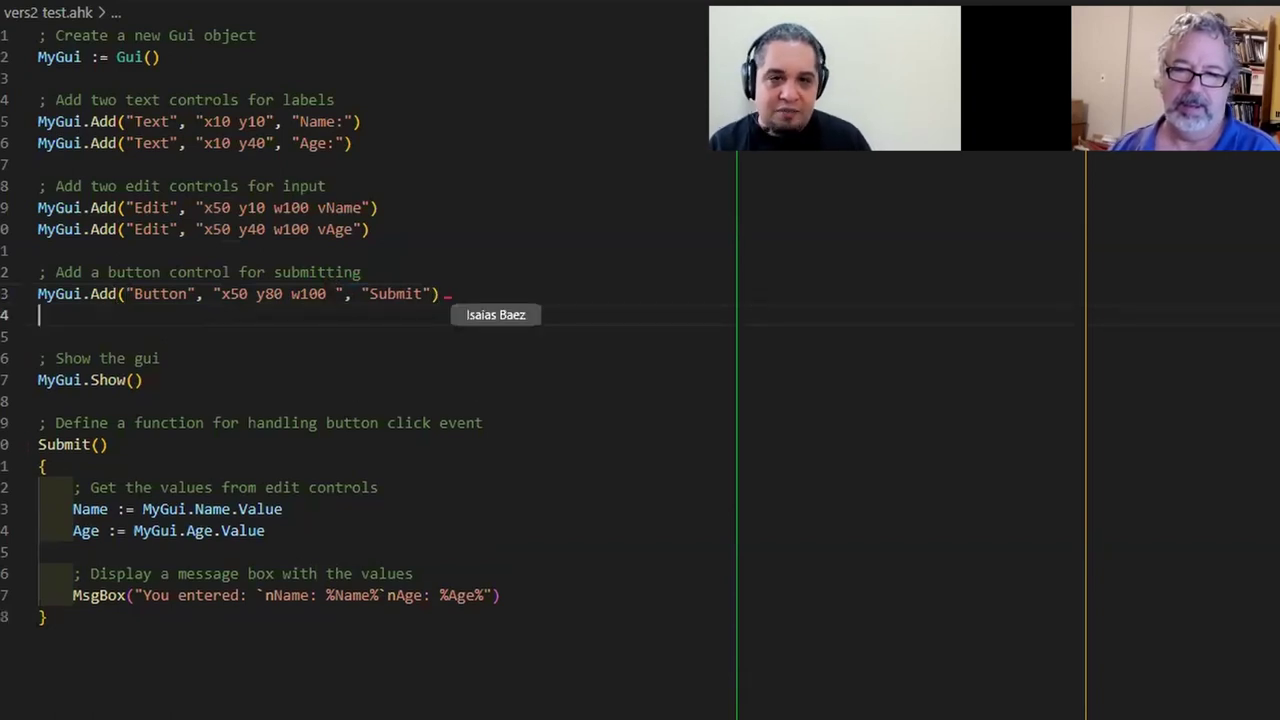
{"action": "key", "text": "Up"}
{"action": "key", "text": "End"}
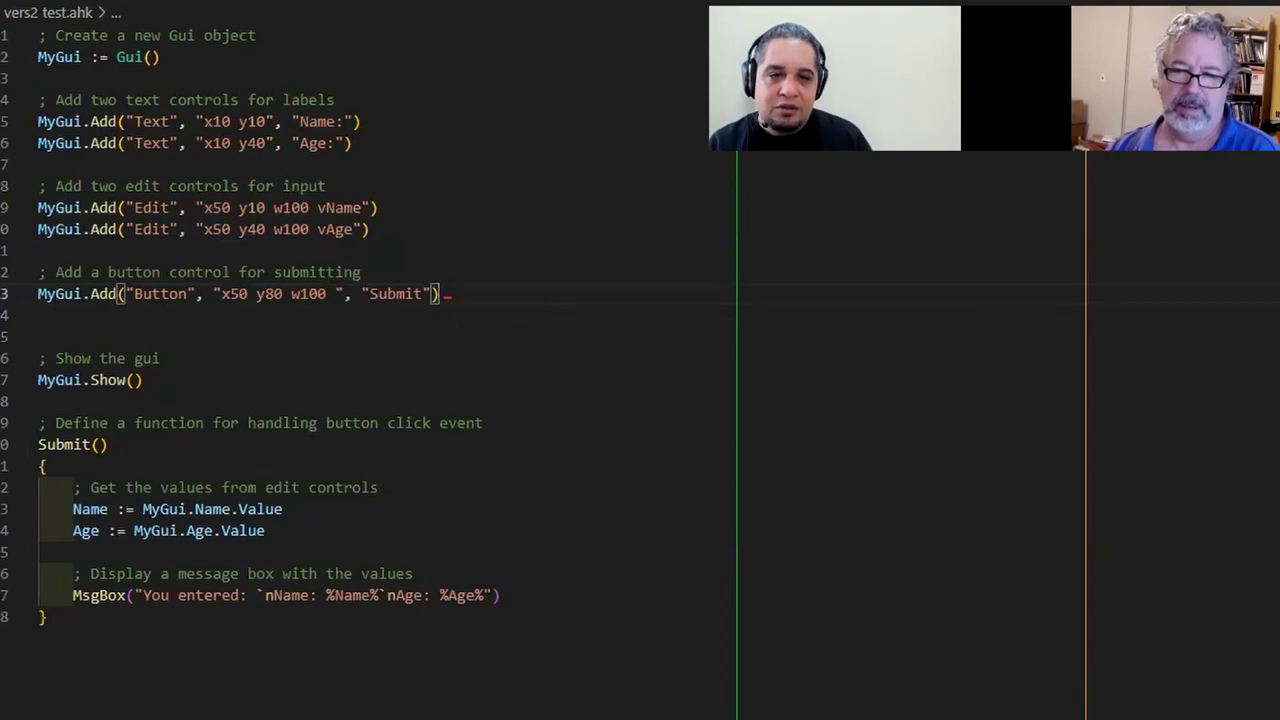
- Append .OnEvent("click",submit) to the button line
{"action": "type", "text": "."}
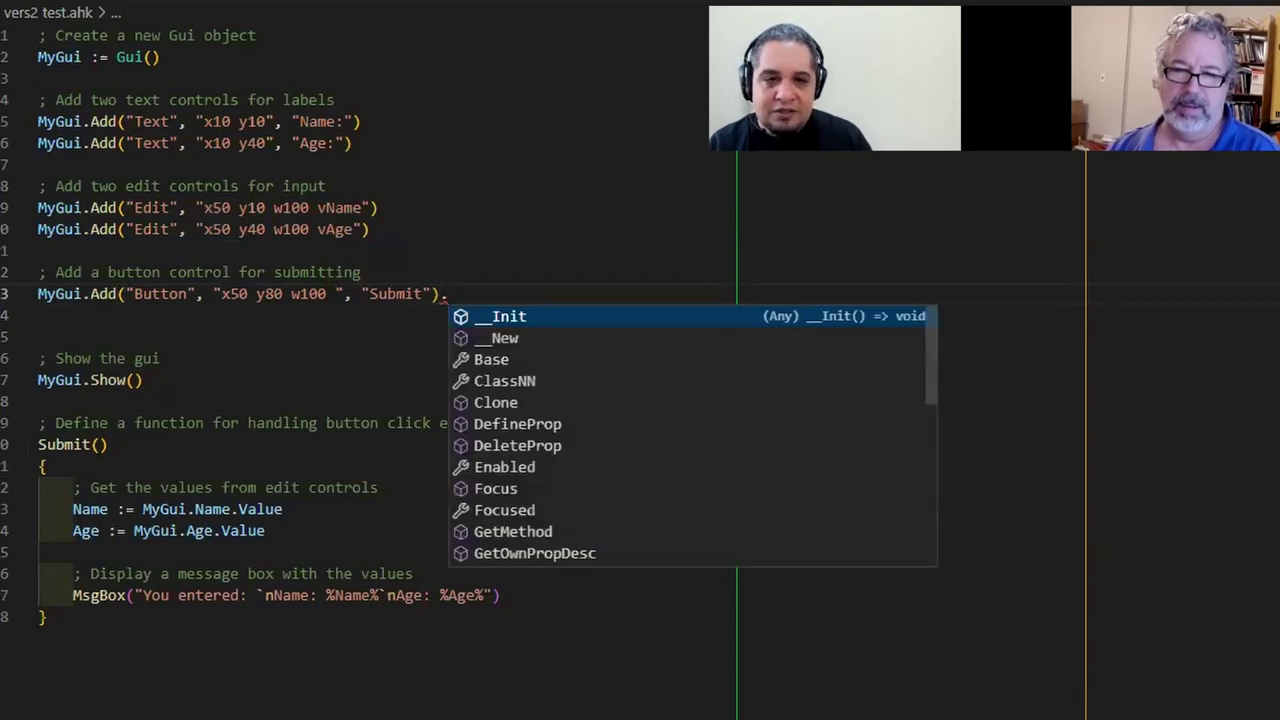
{"action": "type", "text": "on"}
{"action": "key", "text": "Tab"}
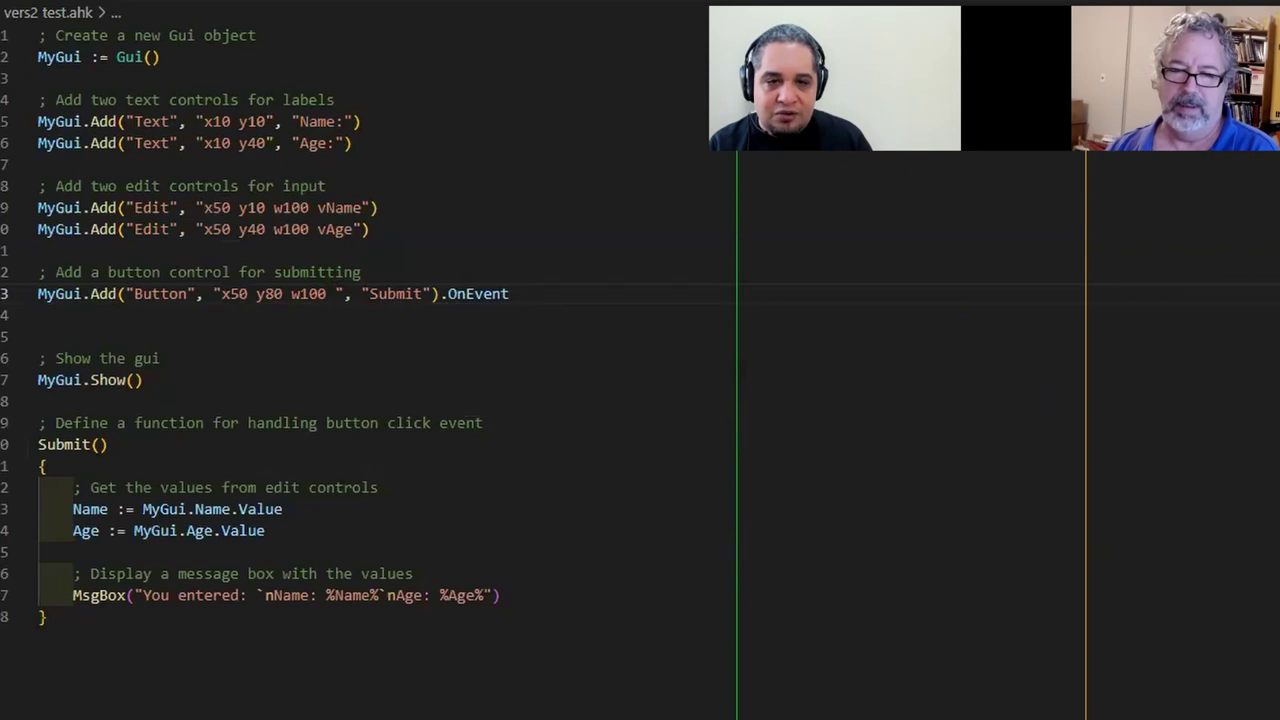
{"action": "type", "text": "("}
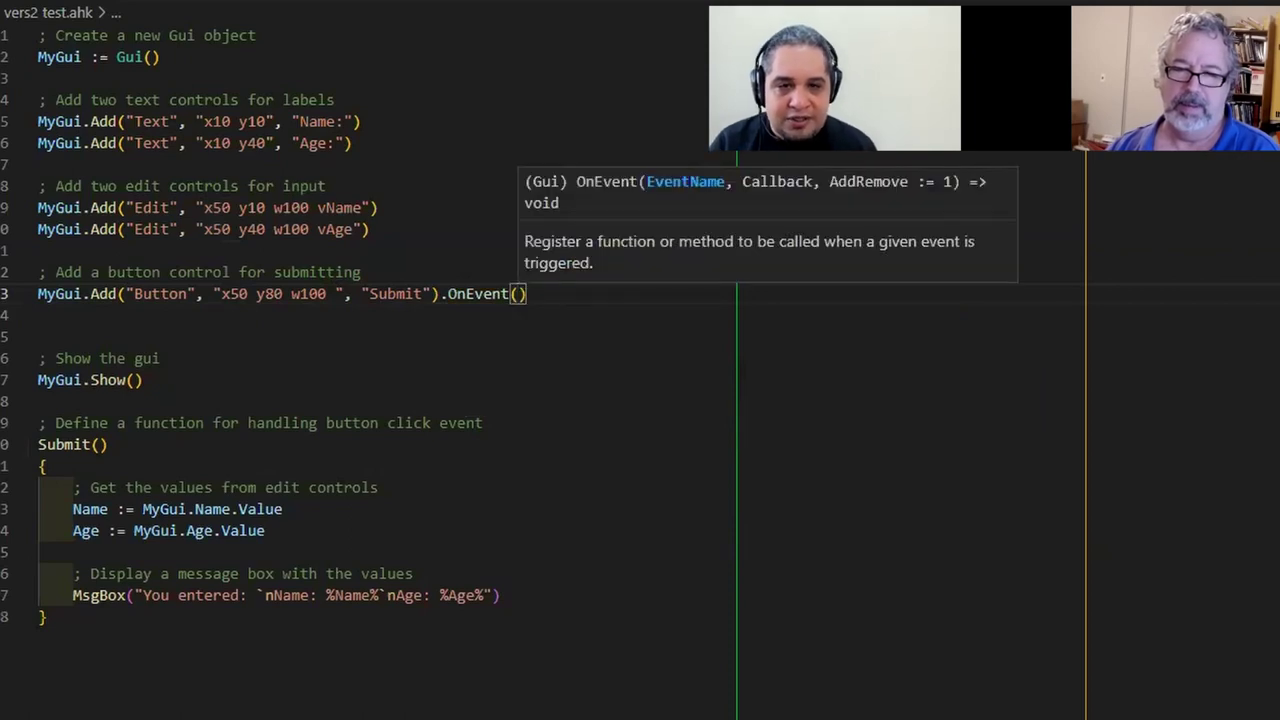
{"action": "type", "text": "\""}
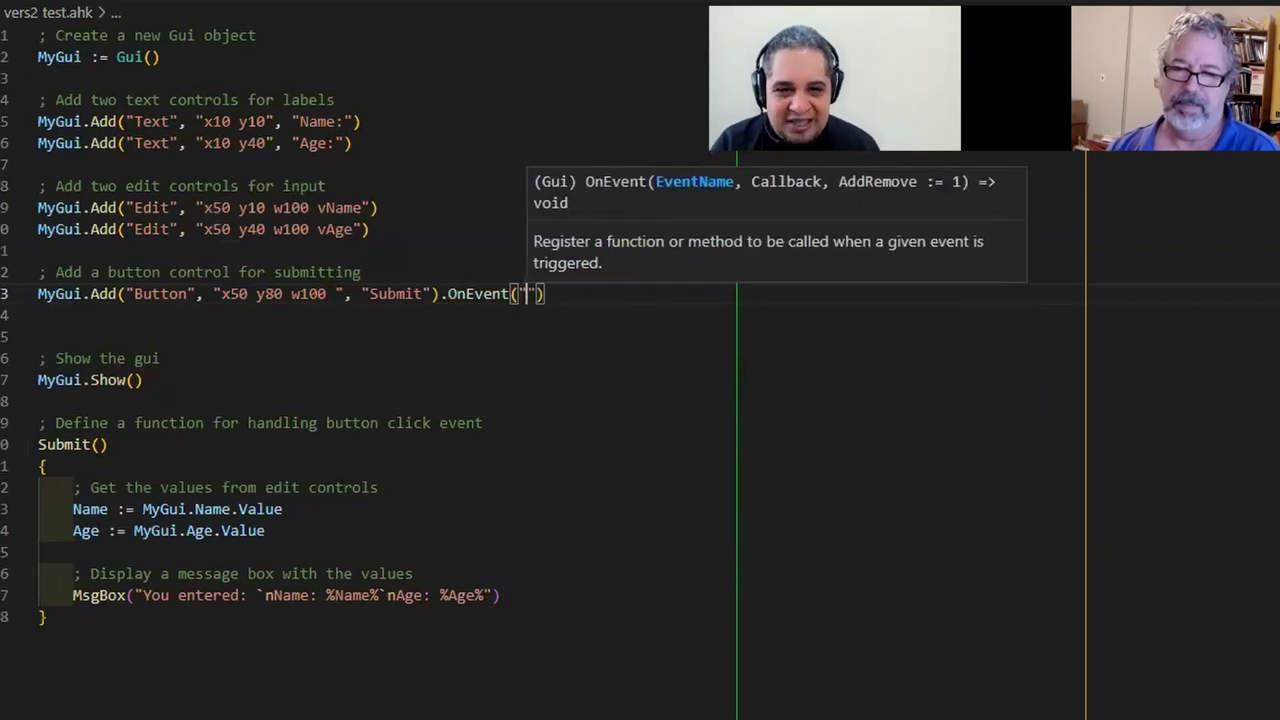
{"action": "type", "text": "click"}
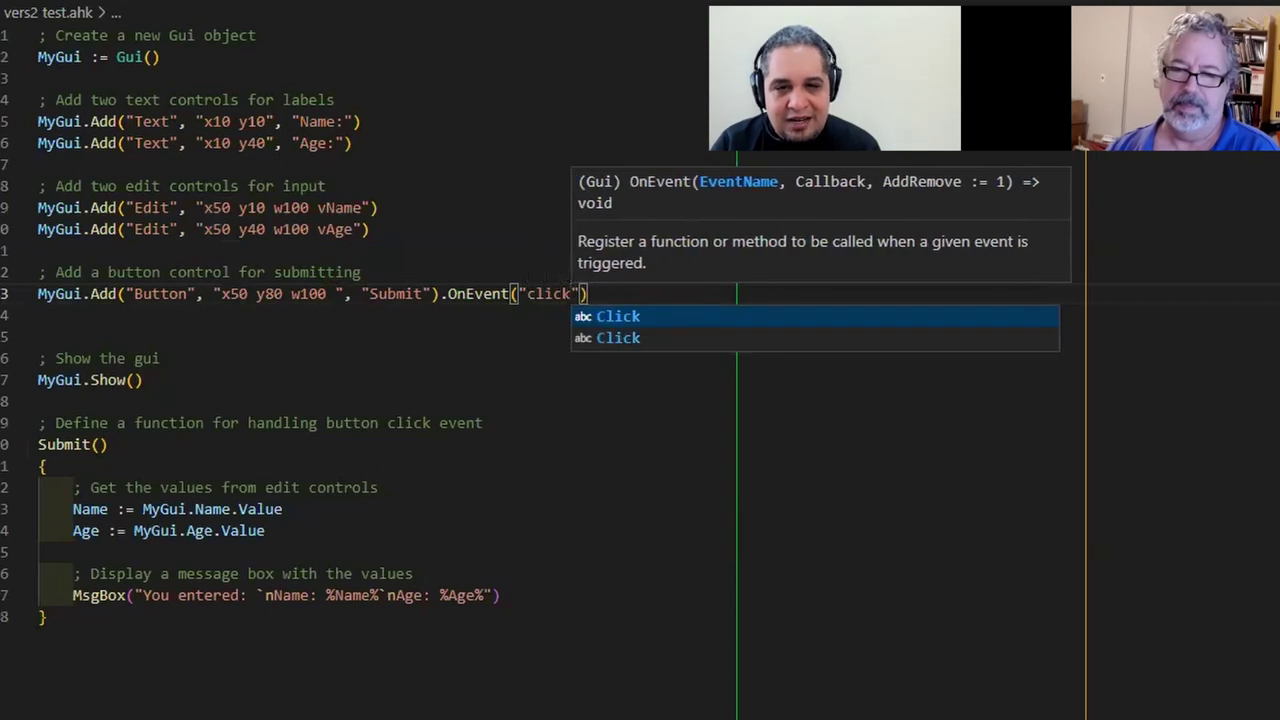
{"action": "key", "text": "Right"}
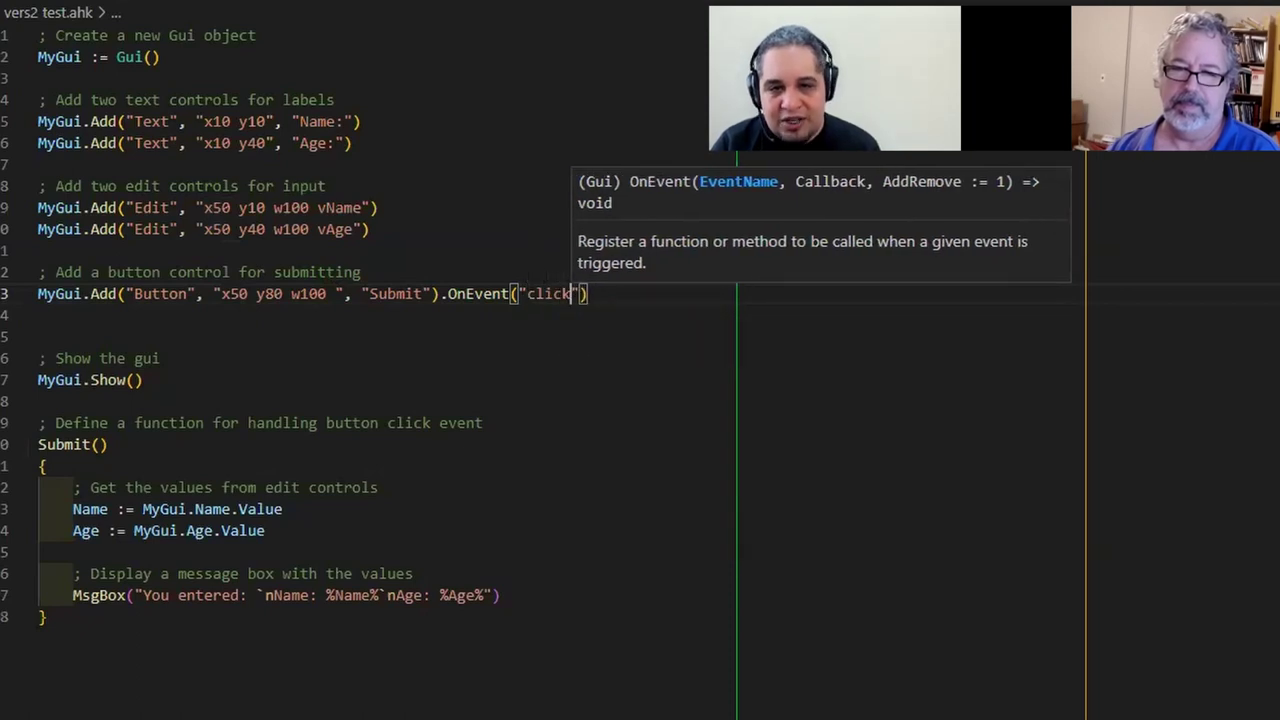
{"action": "type", "text": ","}
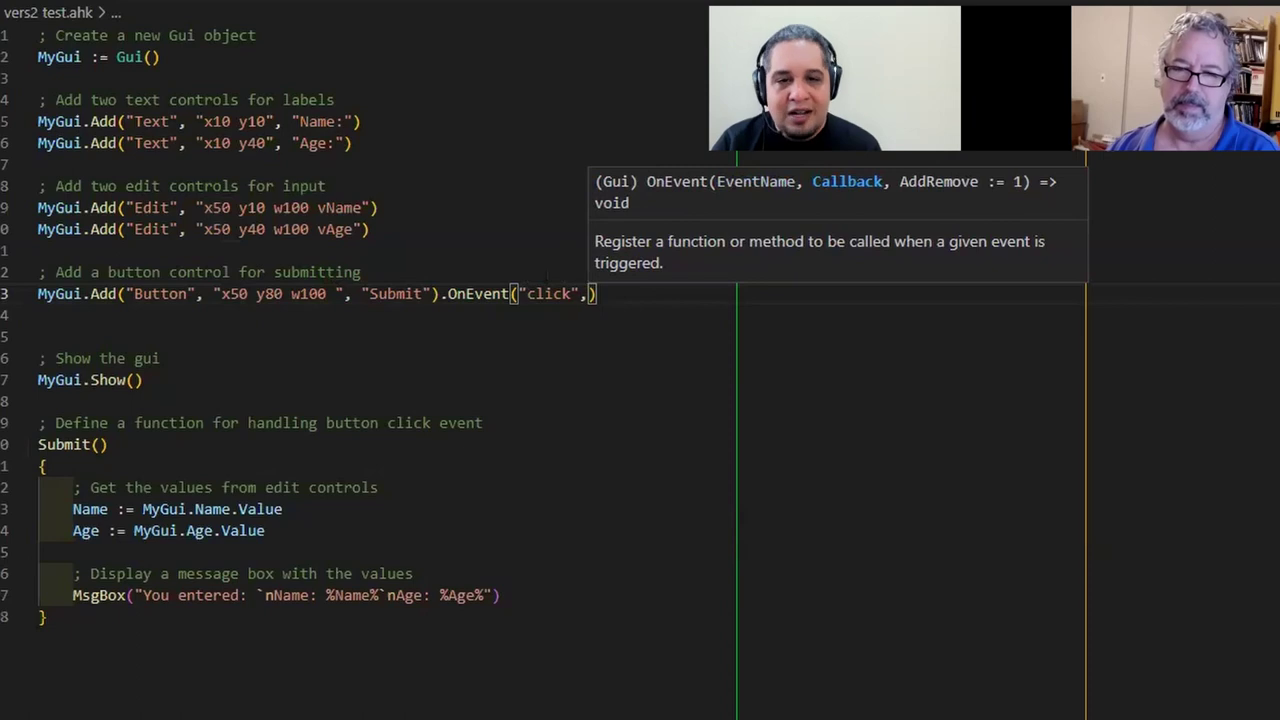
{"action": "type", "text": "submit"}
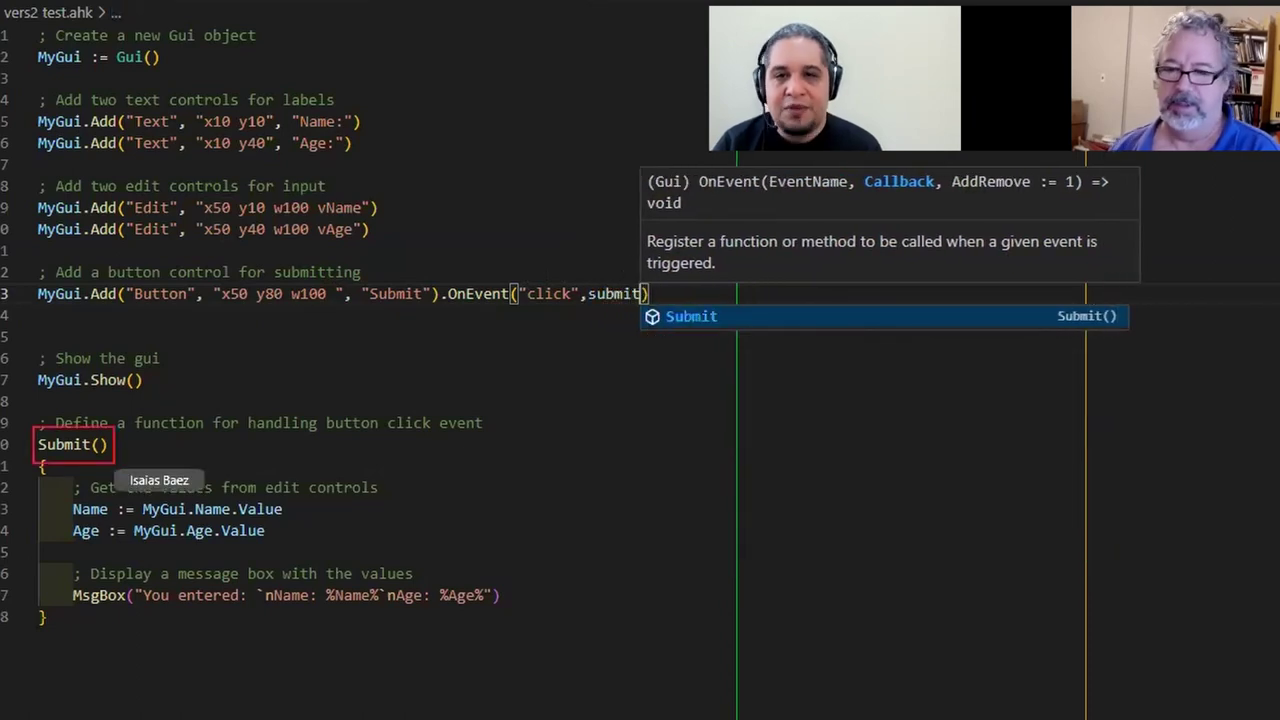
- Run the script, then exit after the invalid callback error
{"action": "key", "text": "F5"}
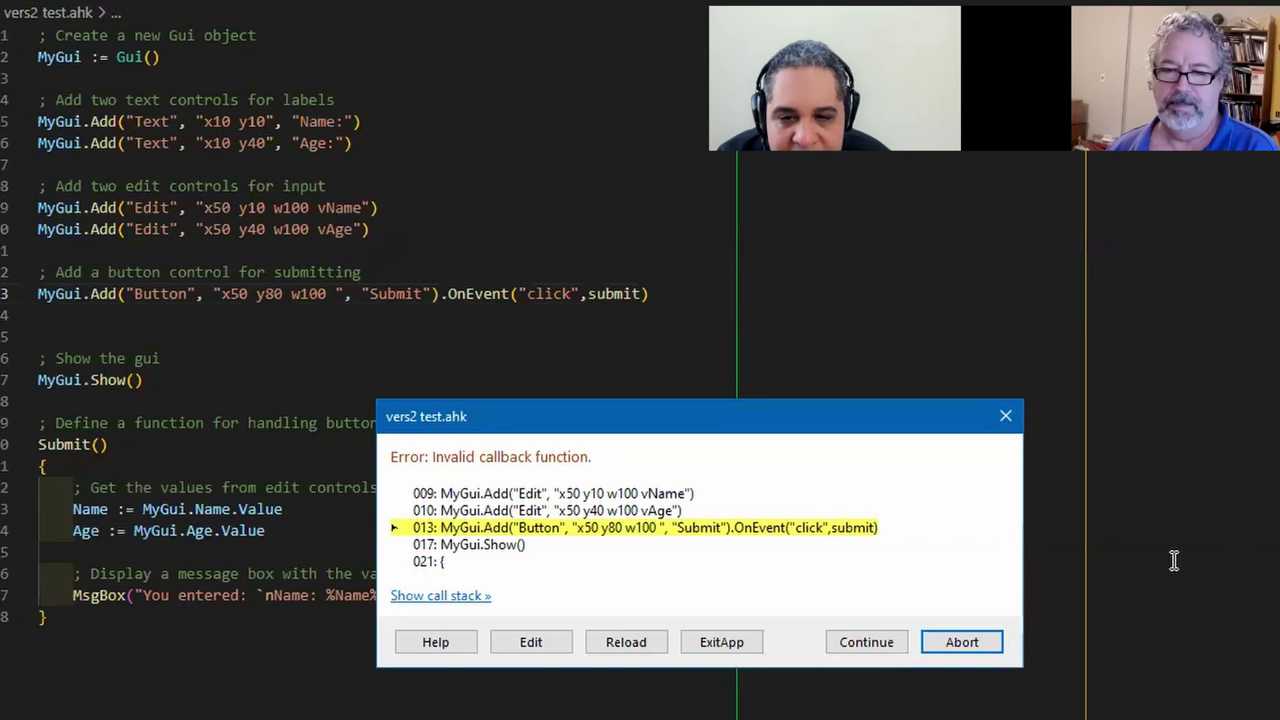
{"action": "left_click", "coordinate": [721, 645]}
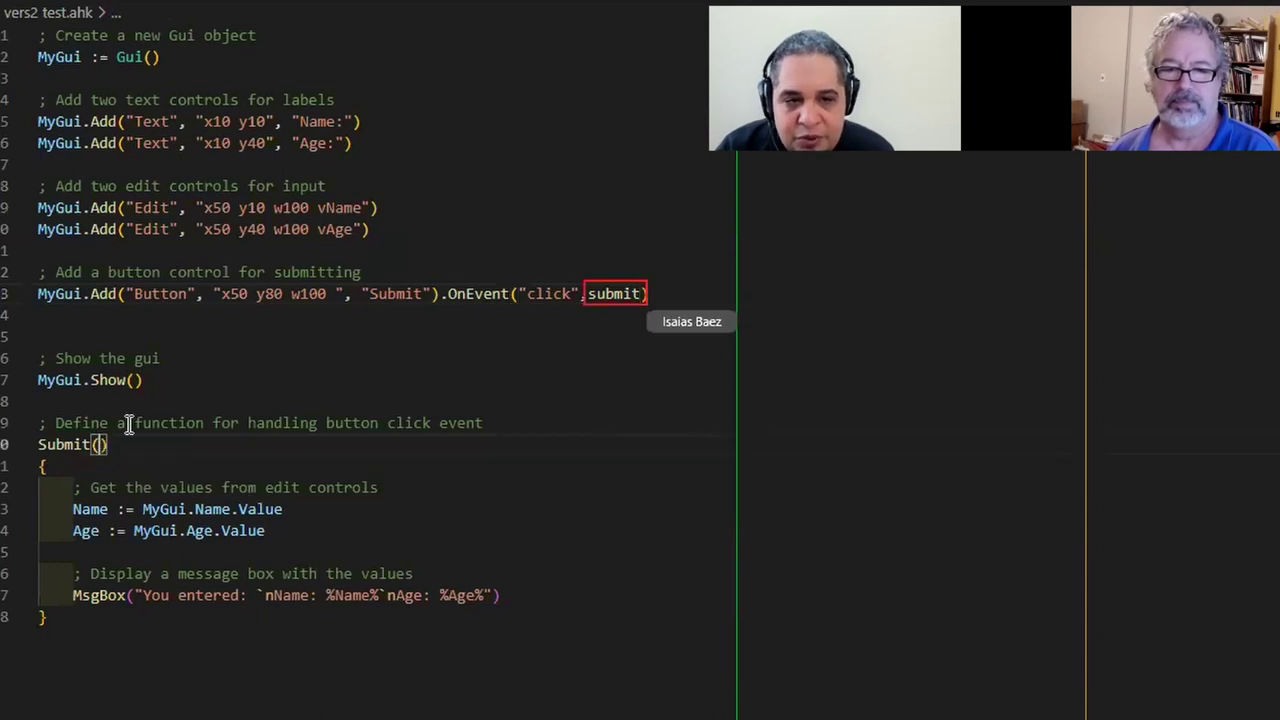
{"action": "left_click", "coordinate": [100, 444]}
{"action": "type", "text": "*"}
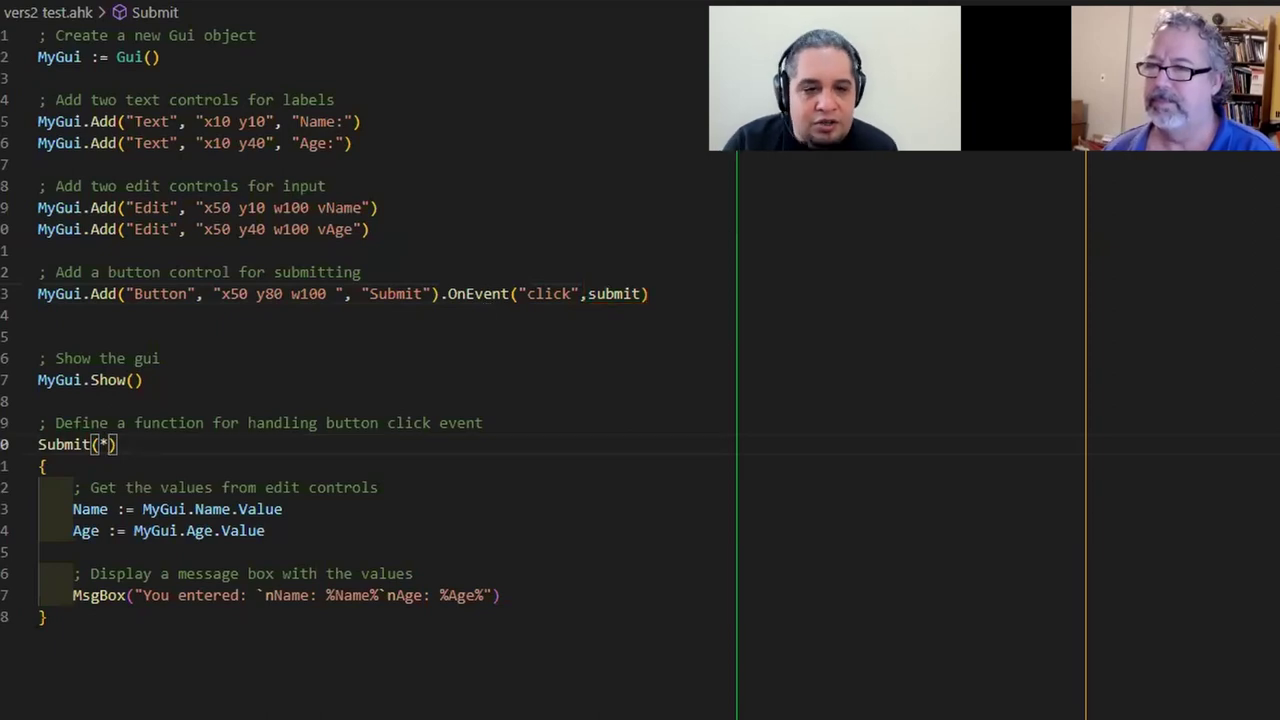
{"action": "key", "text": "F9"}
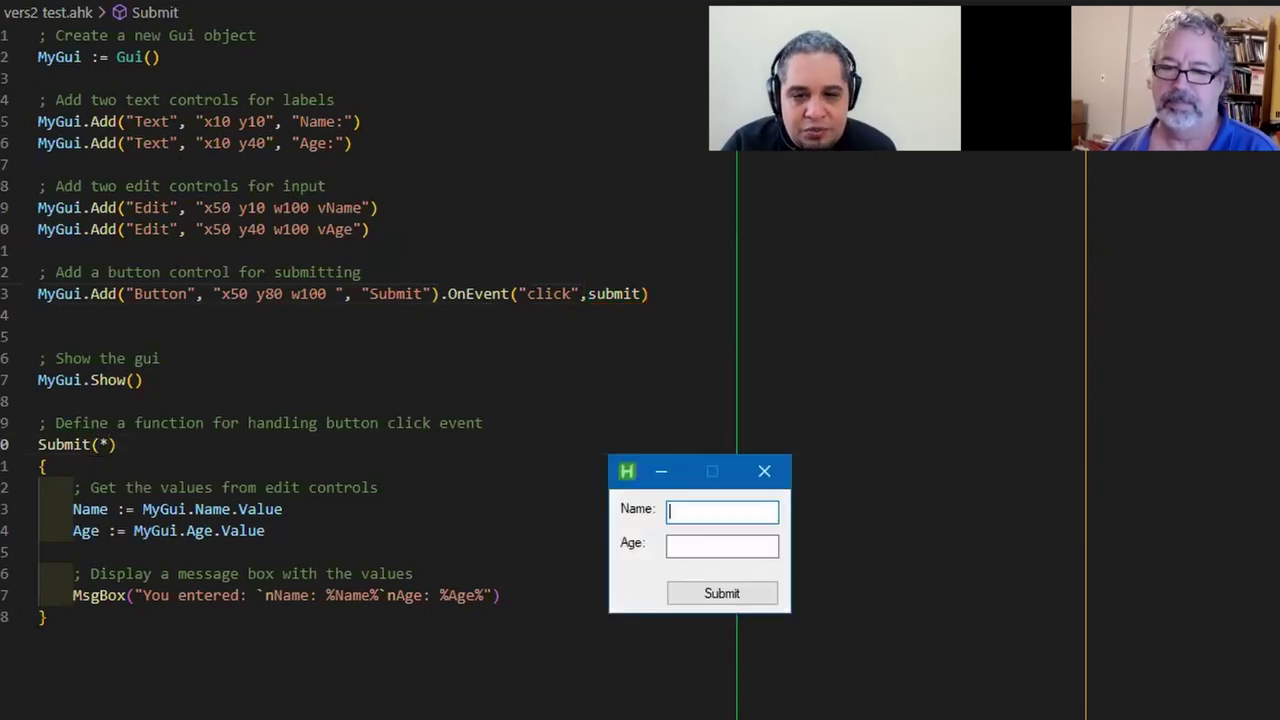
{"action": "type", "text": "Joe"}
{"action": "key", "text": "Tab"}
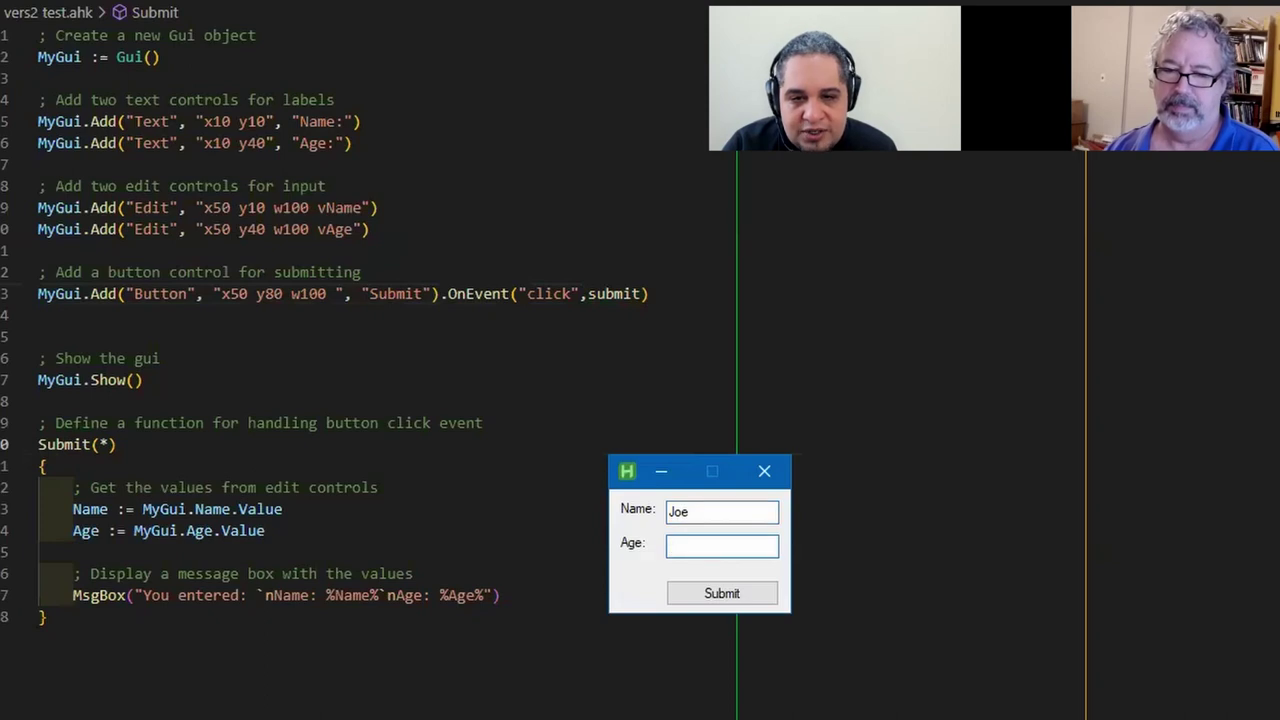
{"action": "type", "text": "22"}
{"action": "left_click", "coordinate": [710, 592]}
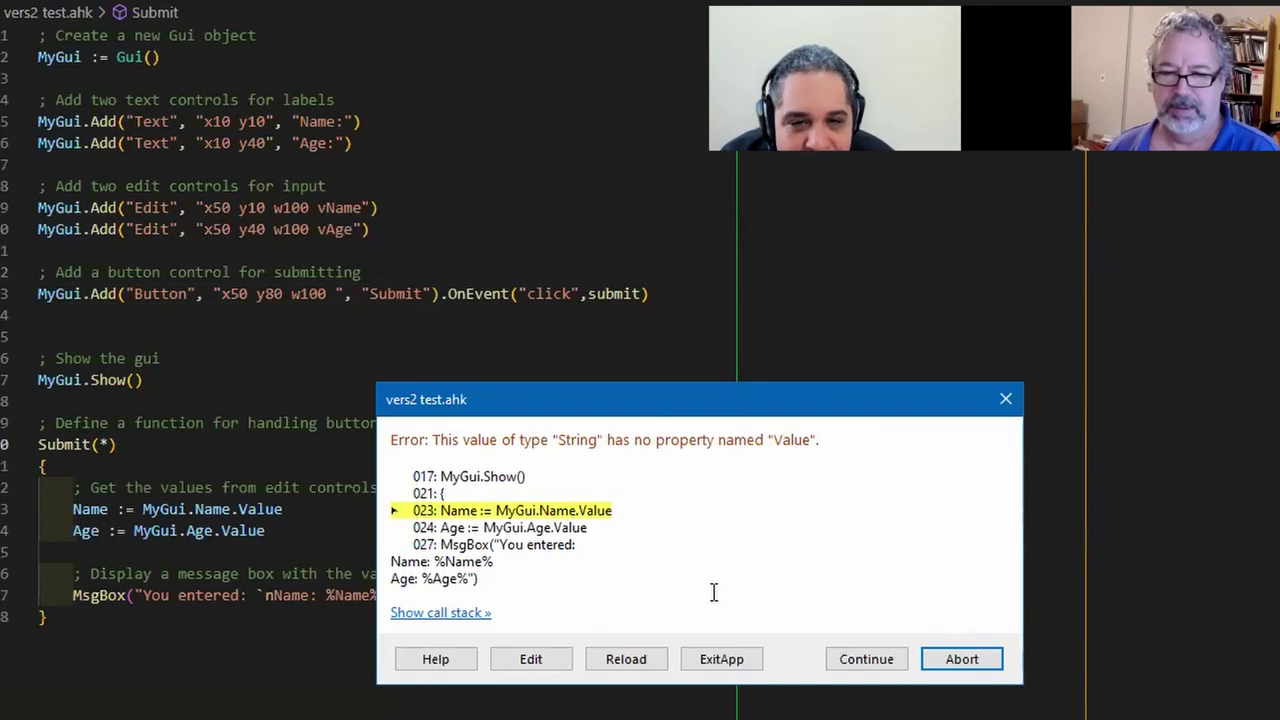
{"action": "mouse_move", "coordinate": [759, 410]}
{"action": "left_mouse_down"}
{"action": "mouse_move", "coordinate": [1040, 350]}
{"action": "mouse_move", "coordinate": [1193, 135]}
{"action": "left_mouse_up"}
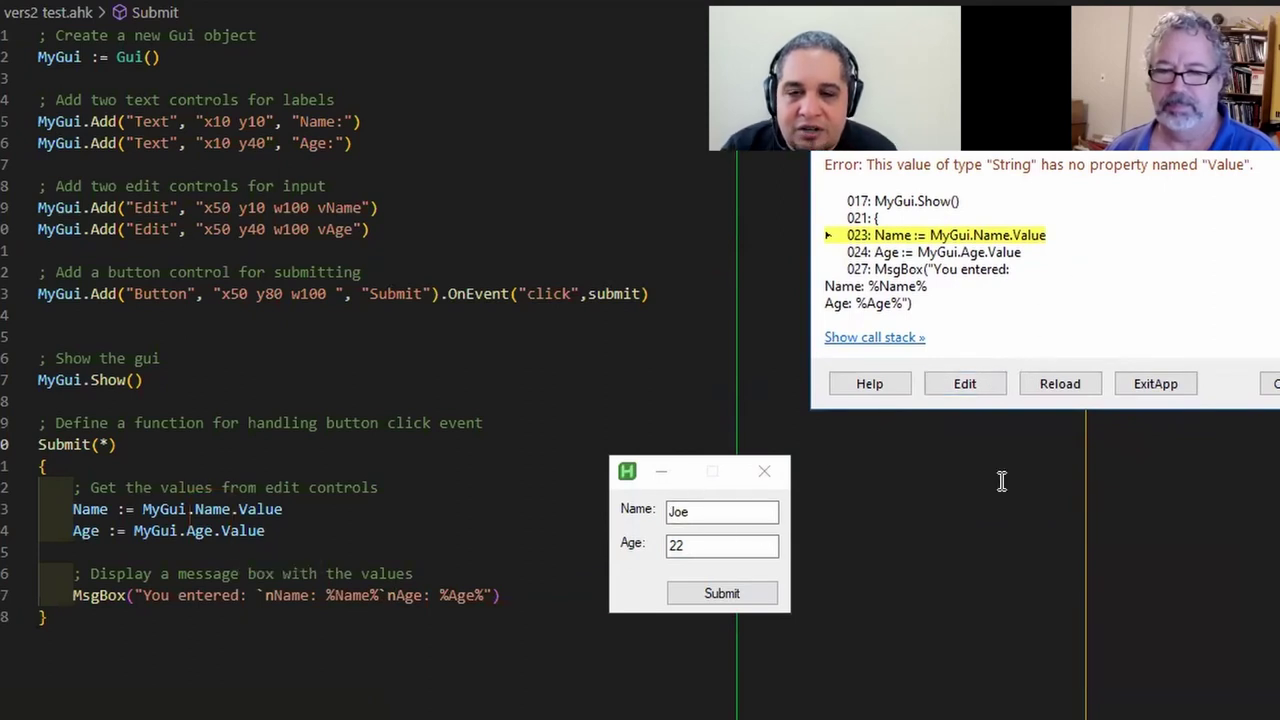
{"action": "left_click", "coordinate": [1150, 384]}
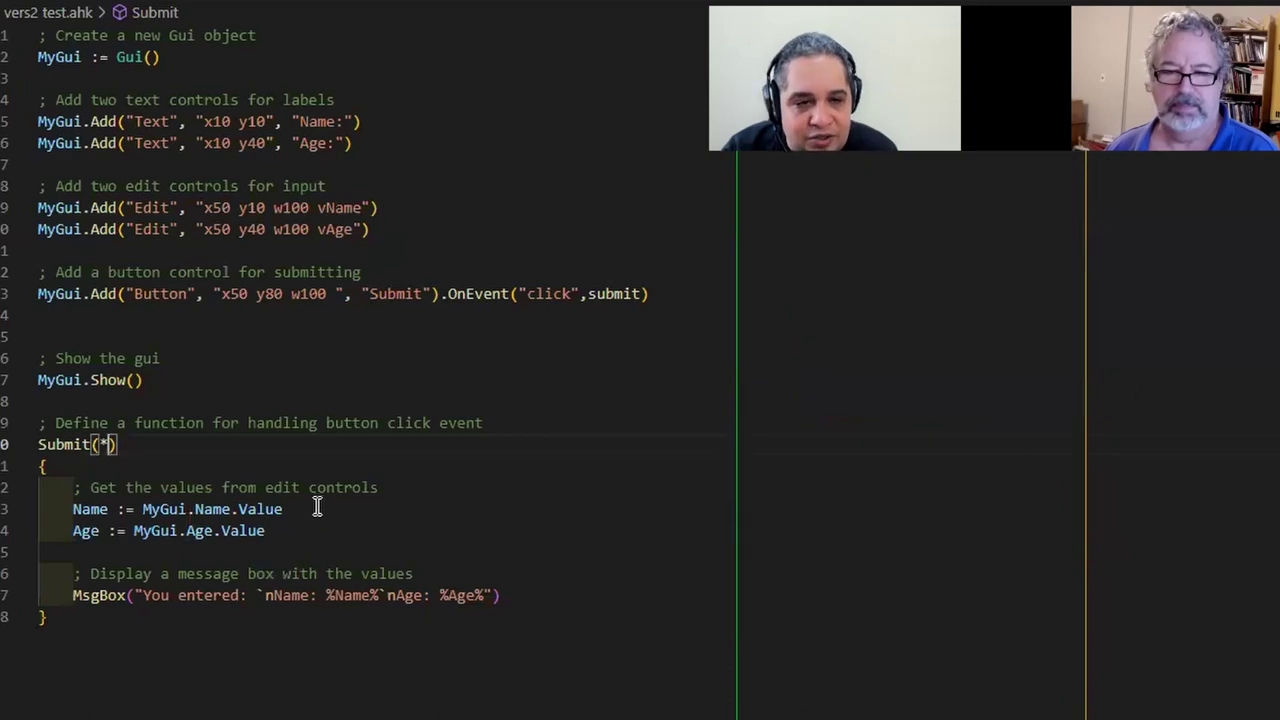
{"action": "left_click", "coordinate": [195, 509]}
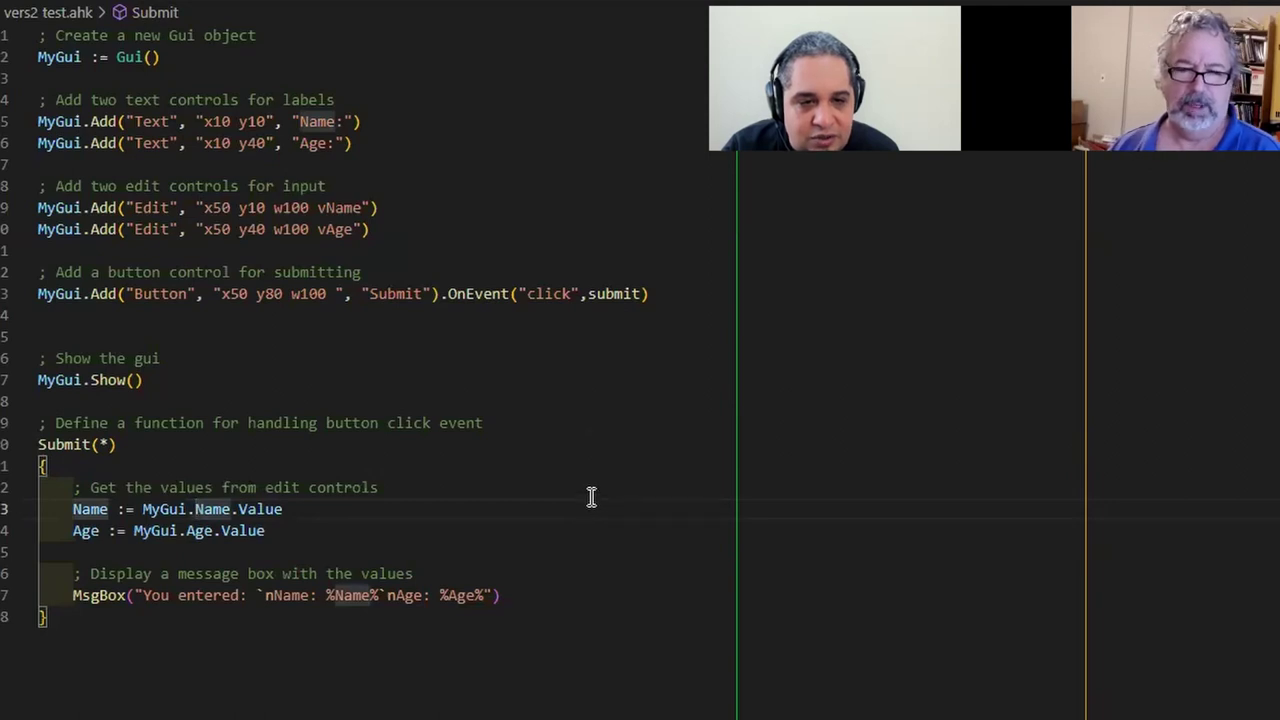
- Change the Submit lookups to MyGui['Name'].Value and MyGui['Age'].Value
{"action": "key", "text": "shift+Right"}
{"action": "key", "text": "shift+Right"}
{"action": "key", "text": "shift+Right"}
{"action": "key", "text": "shift+Right"}
{"action": "key", "text": "alt+Tab"}
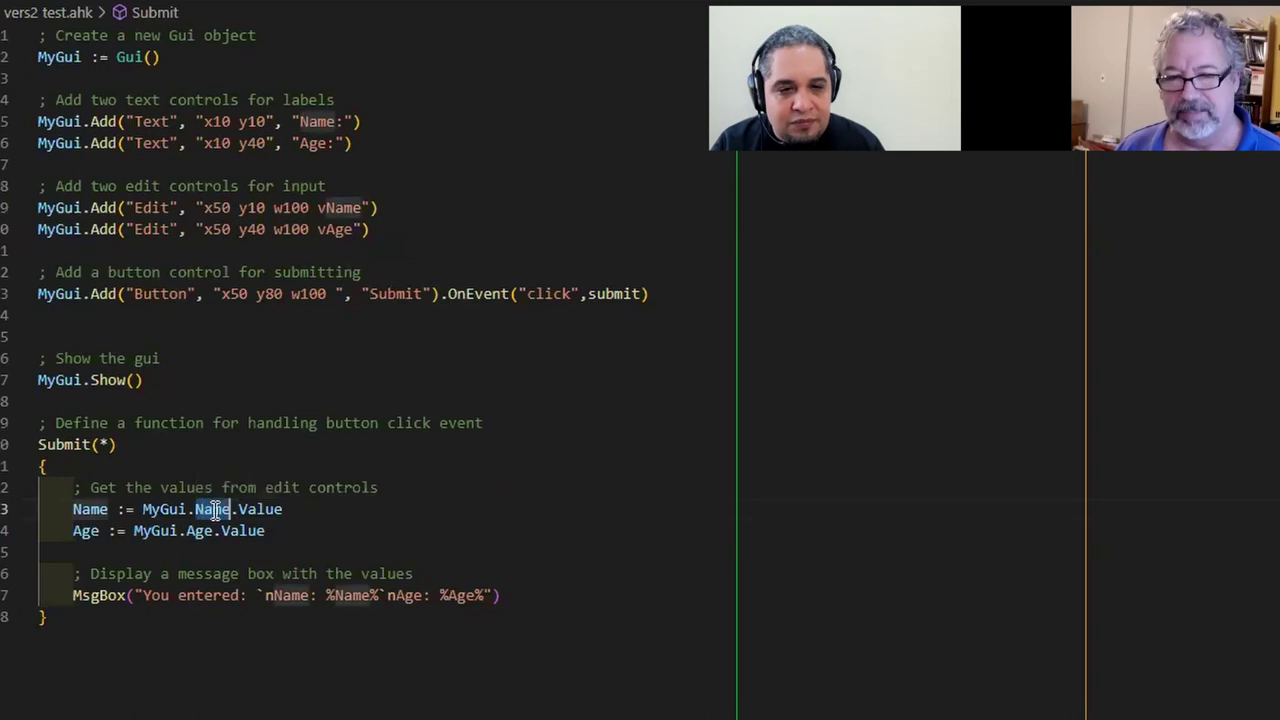
{"action": "key", "text": "BackSpace"}
{"action": "key", "text": "BackSpace"}
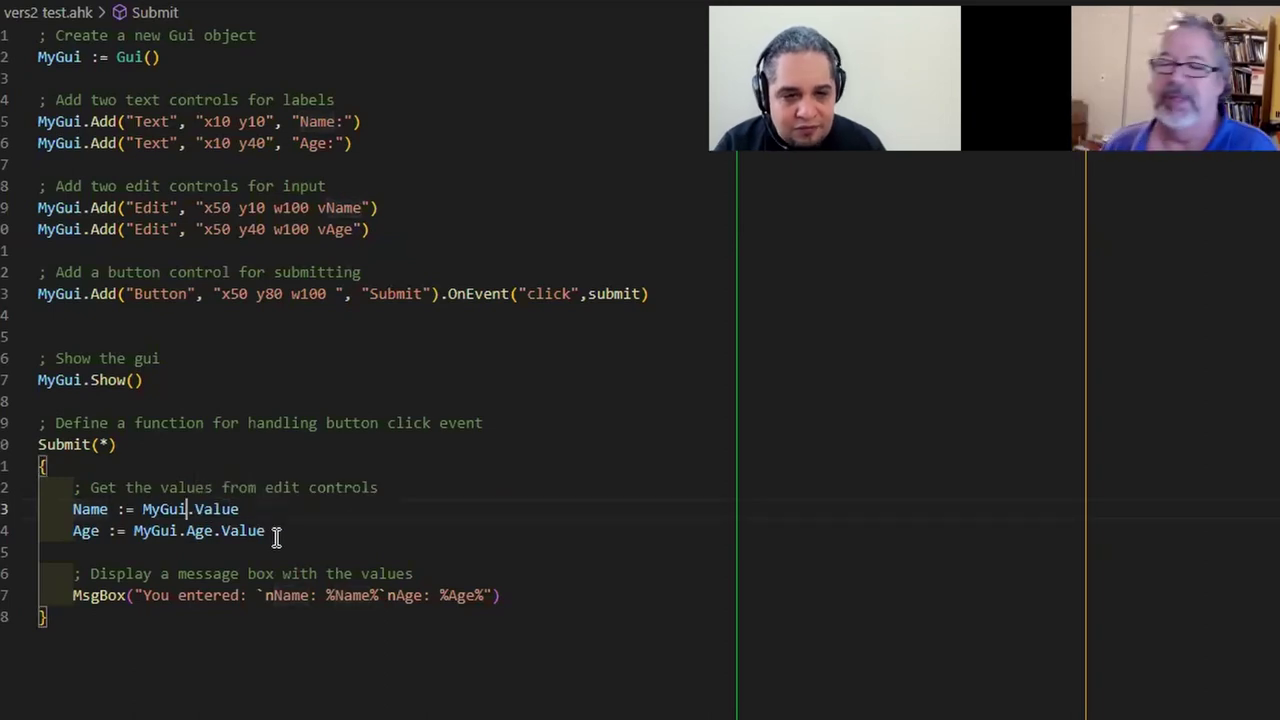
{"action": "type", "text": "["}
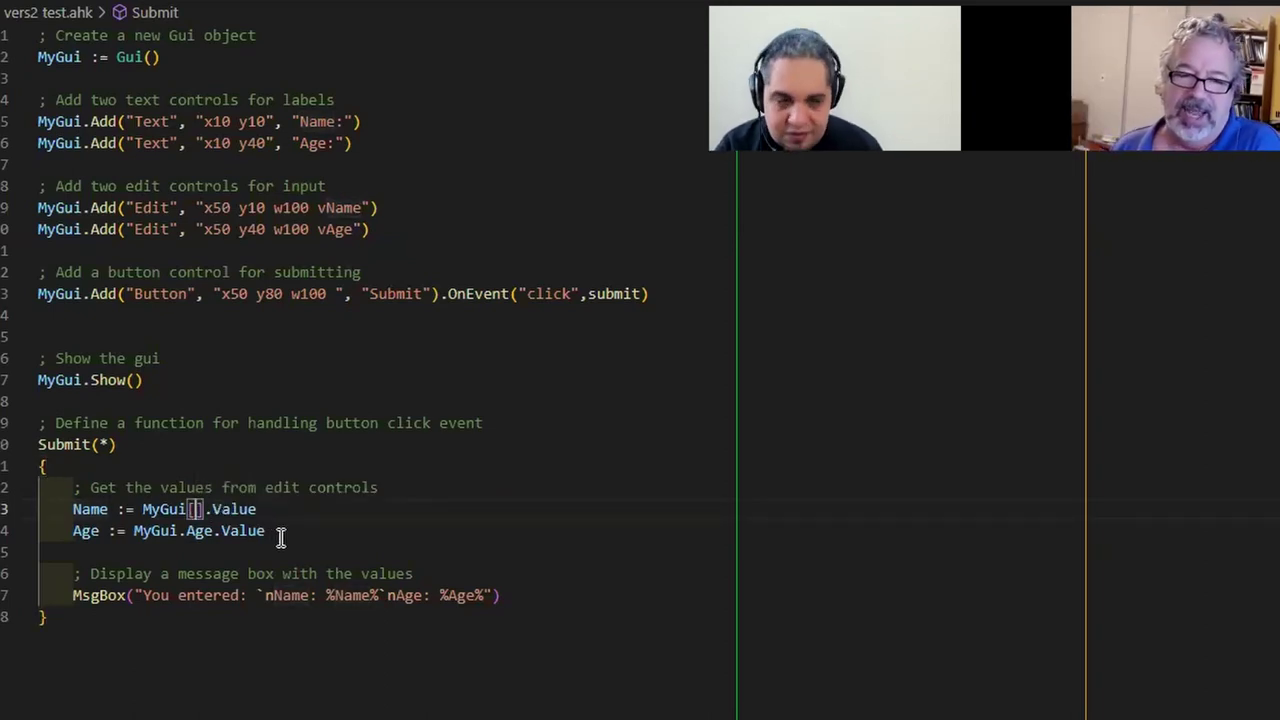
{"action": "type", "text": "'Name'"}
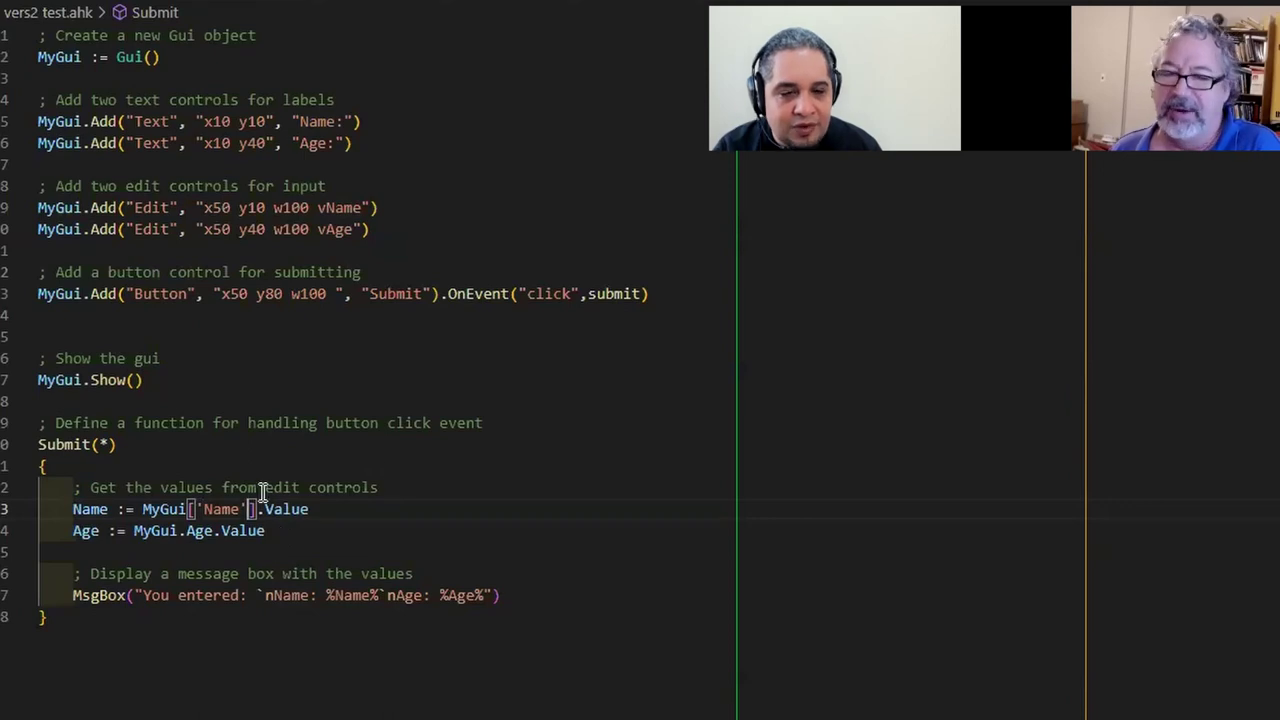
{"action": "double_click", "coordinate": [199, 531]}
{"action": "key", "text": "BackSpace"}
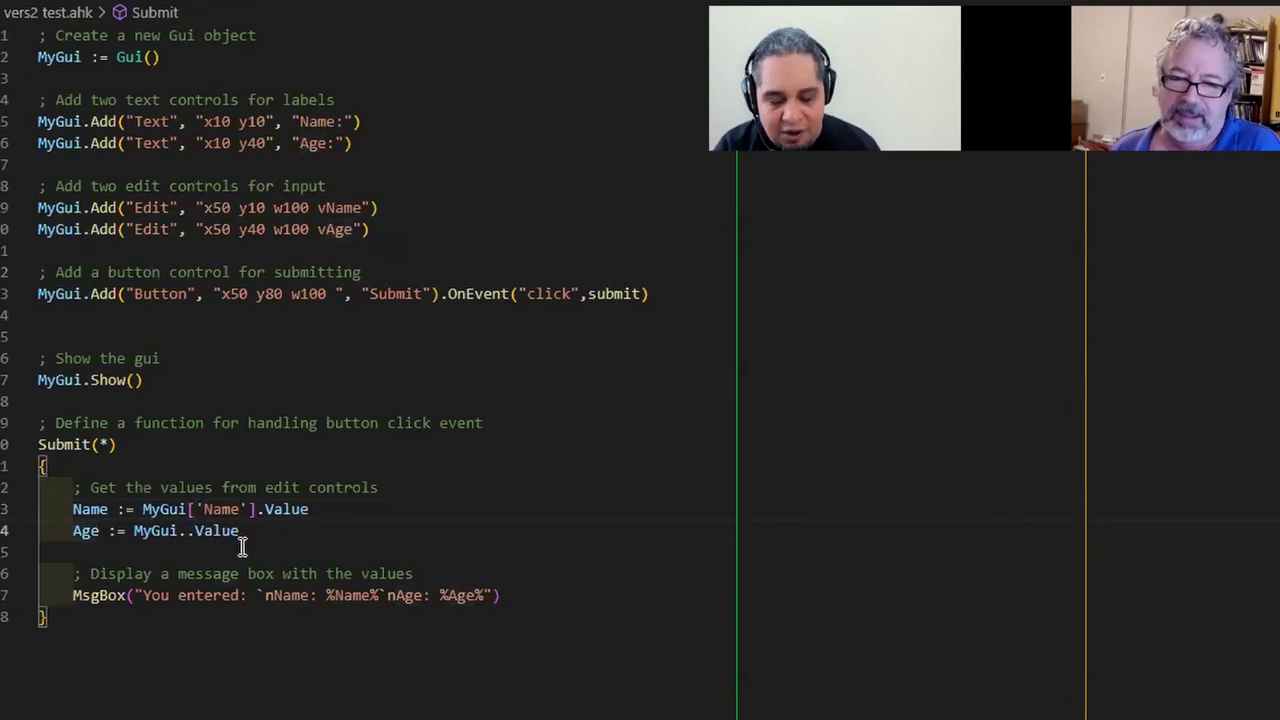
{"action": "key", "text": "BackSpace"}
{"action": "type", "text": "[Age←"}
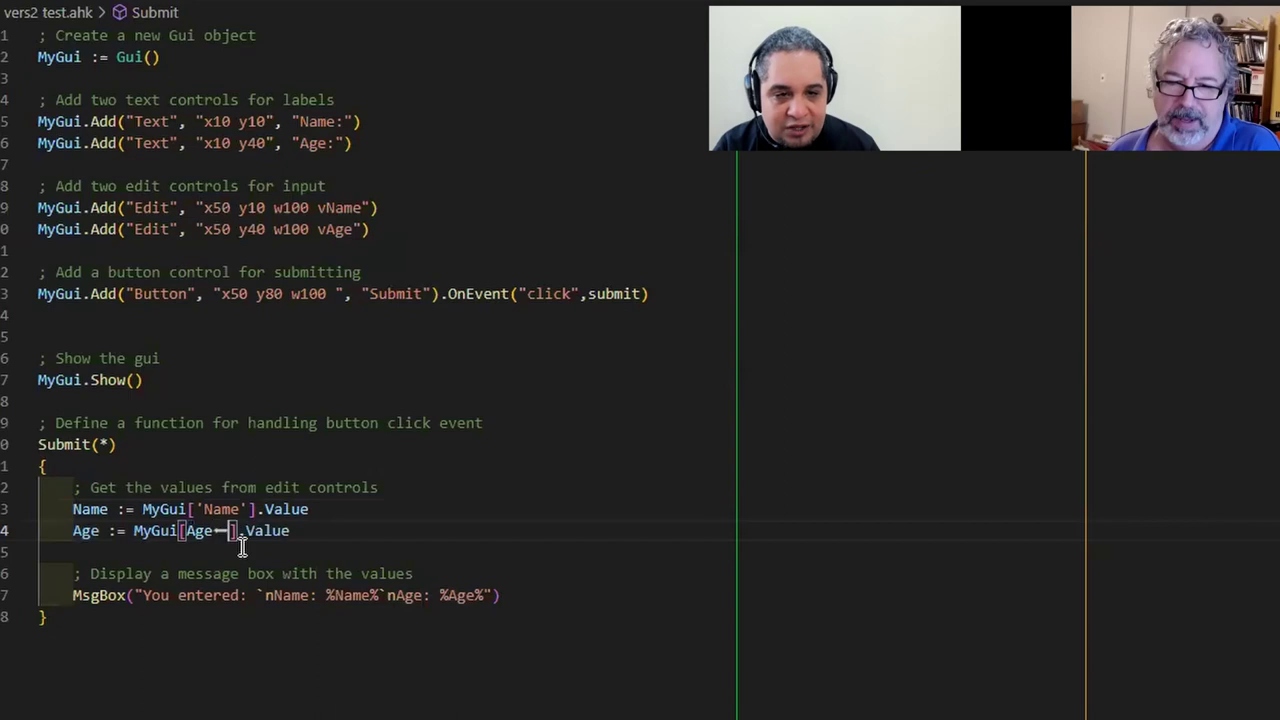
{"action": "key", "text": "BackSpace"}
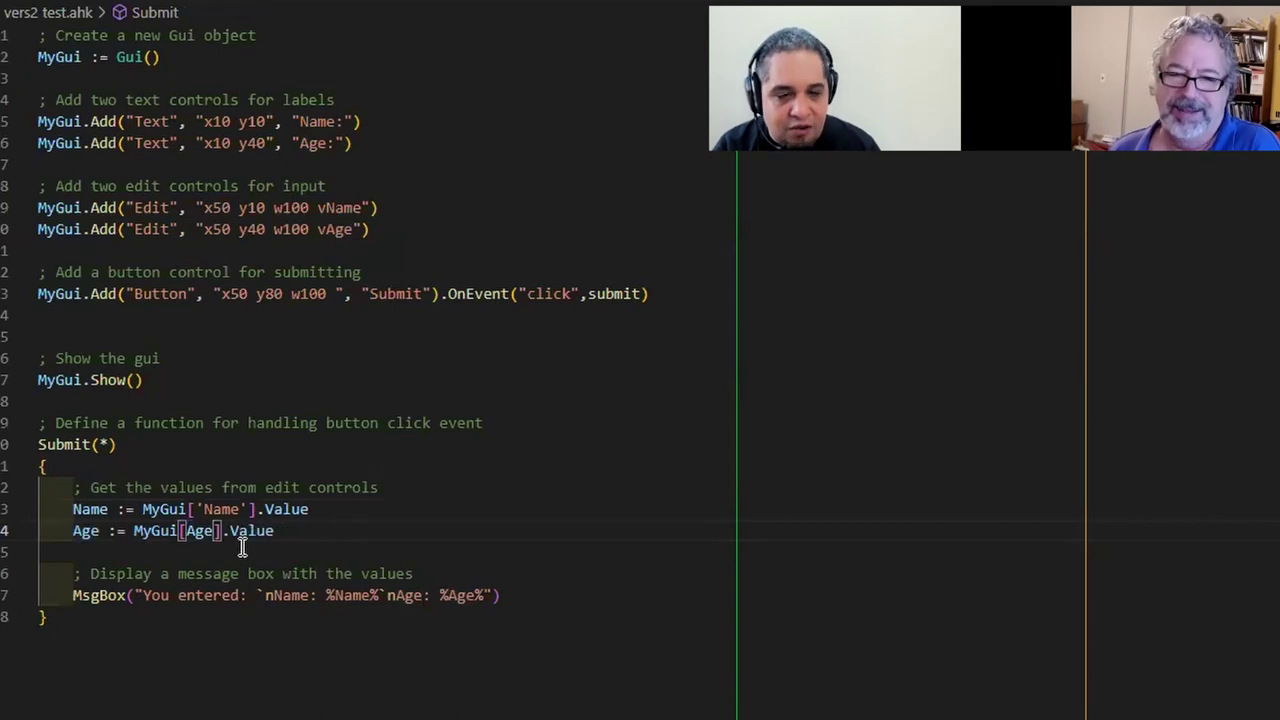
{"action": "key", "text": "ctrl+shift+Left"}
{"action": "type", "text": "'"}
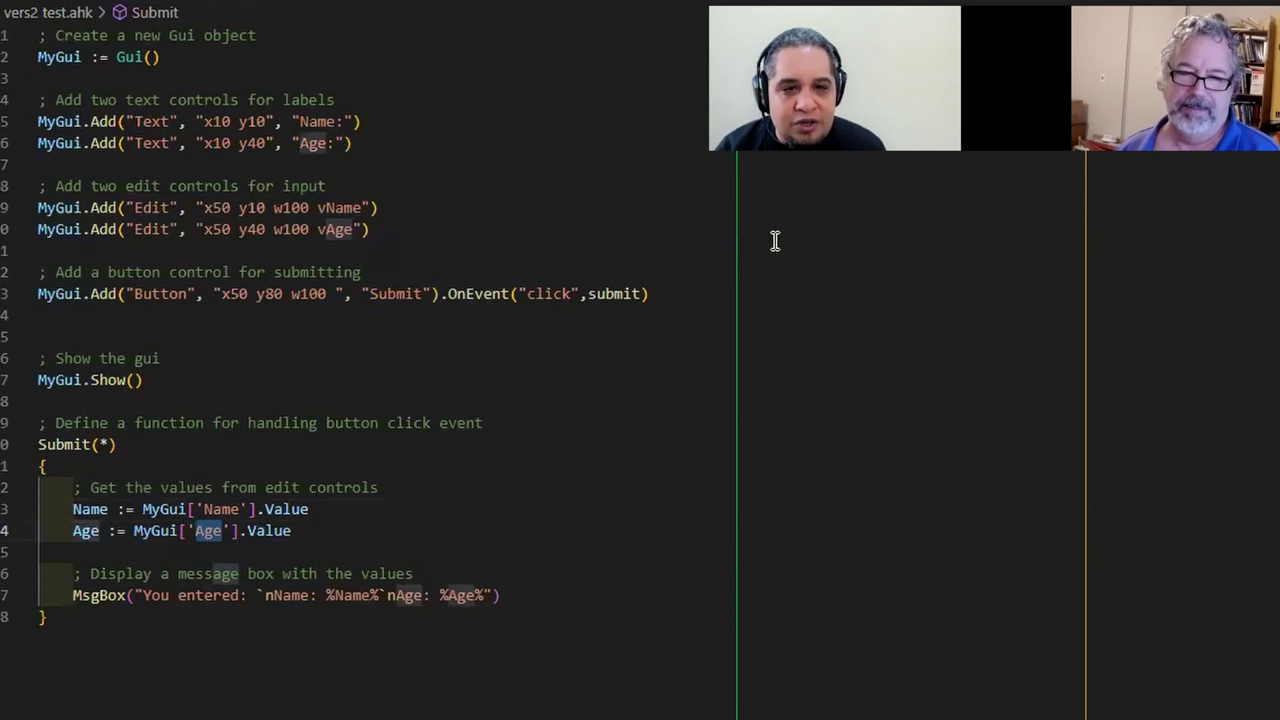
- Test the form with name 'jo'; the message box still shows literal %Name% and %Age%
{"action": "left_click", "coordinate": [315, 208]}
{"action": "left_click", "coordinate": [397, 229]}
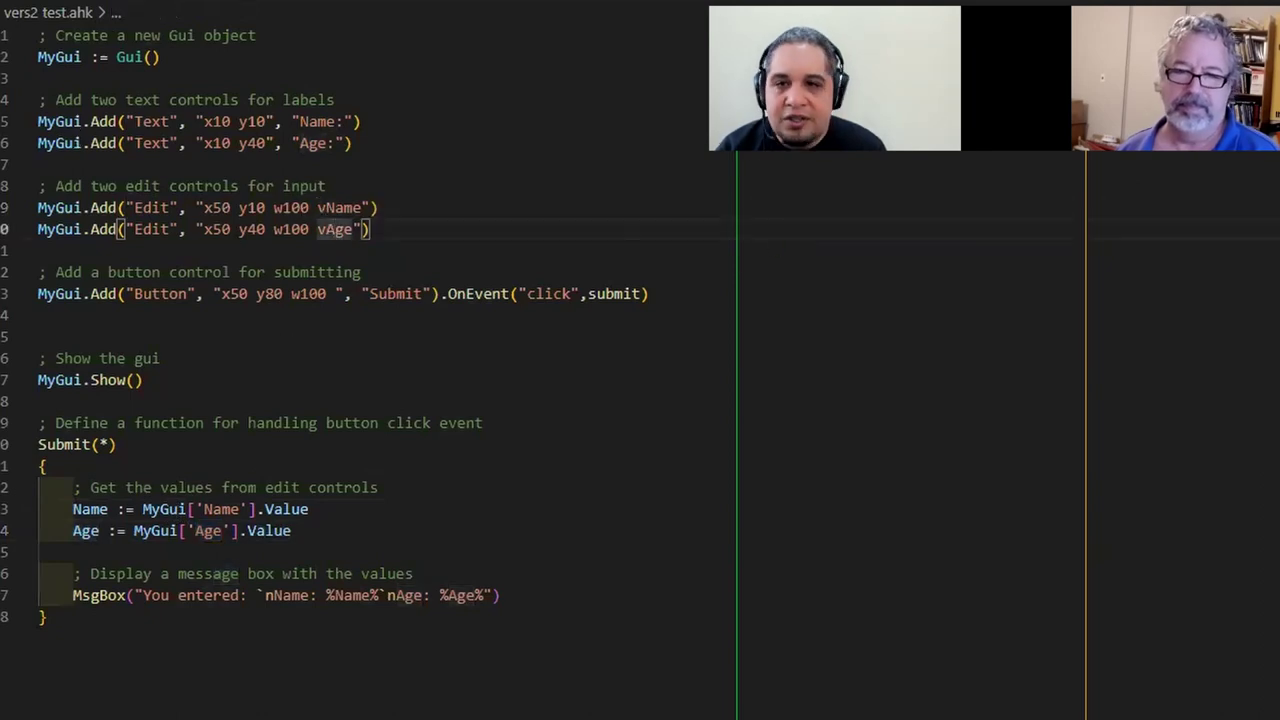
{"action": "key", "text": "F5"}
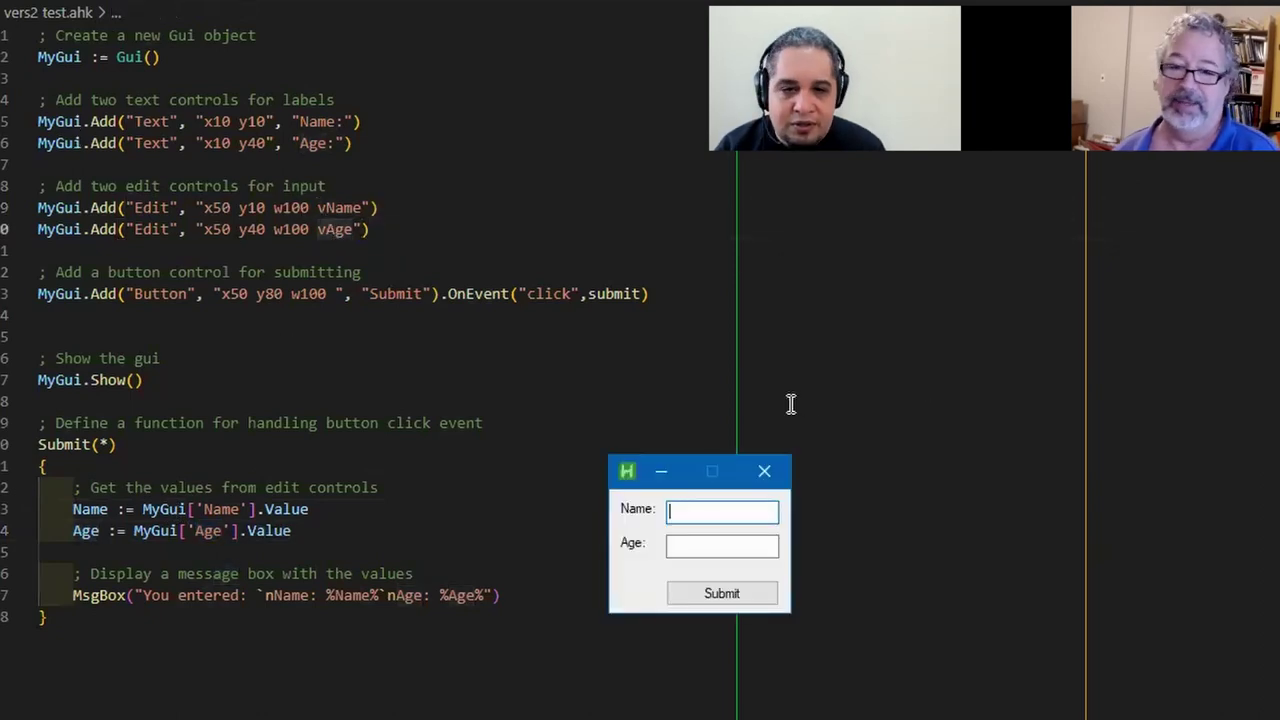
{"action": "type", "text": "jo"}
{"action": "key", "text": "Tab"}
{"action": "type", "text": "22"}
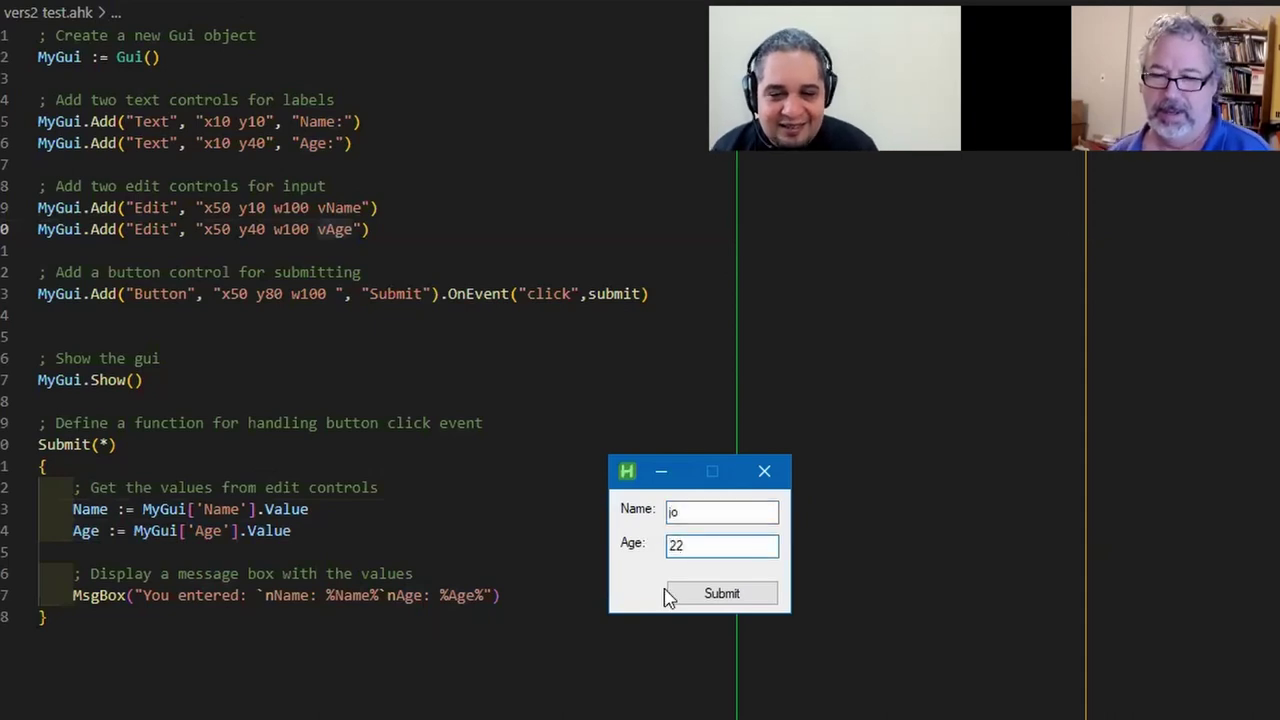
{"action": "left_click", "coordinate": [715, 592]}
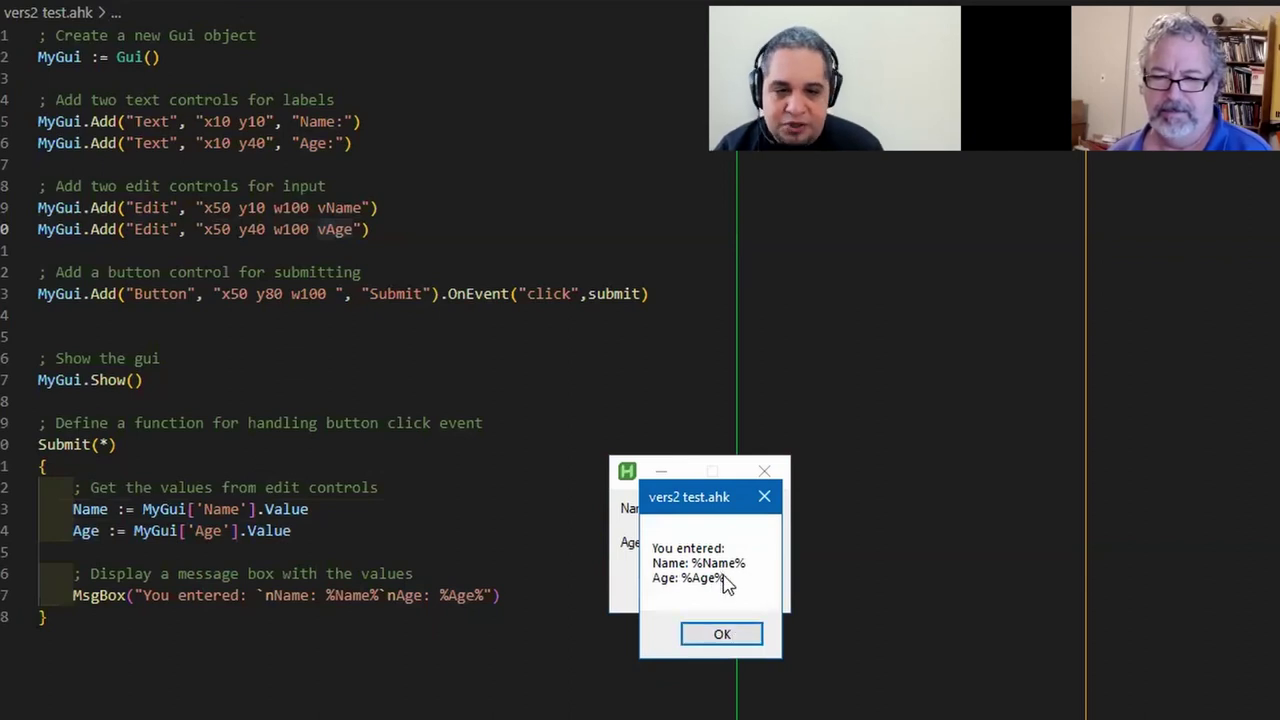
{"action": "left_click", "coordinate": [724, 634]}
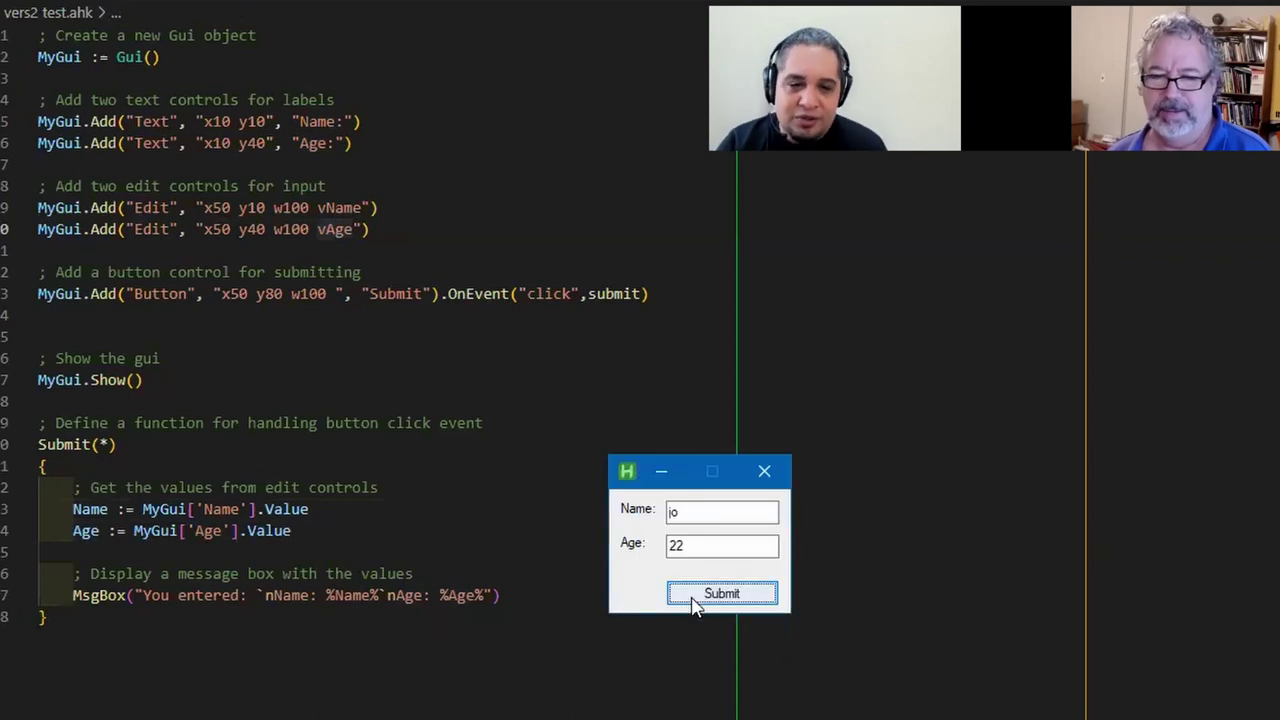
{"action": "left_click", "coordinate": [464, 597]}
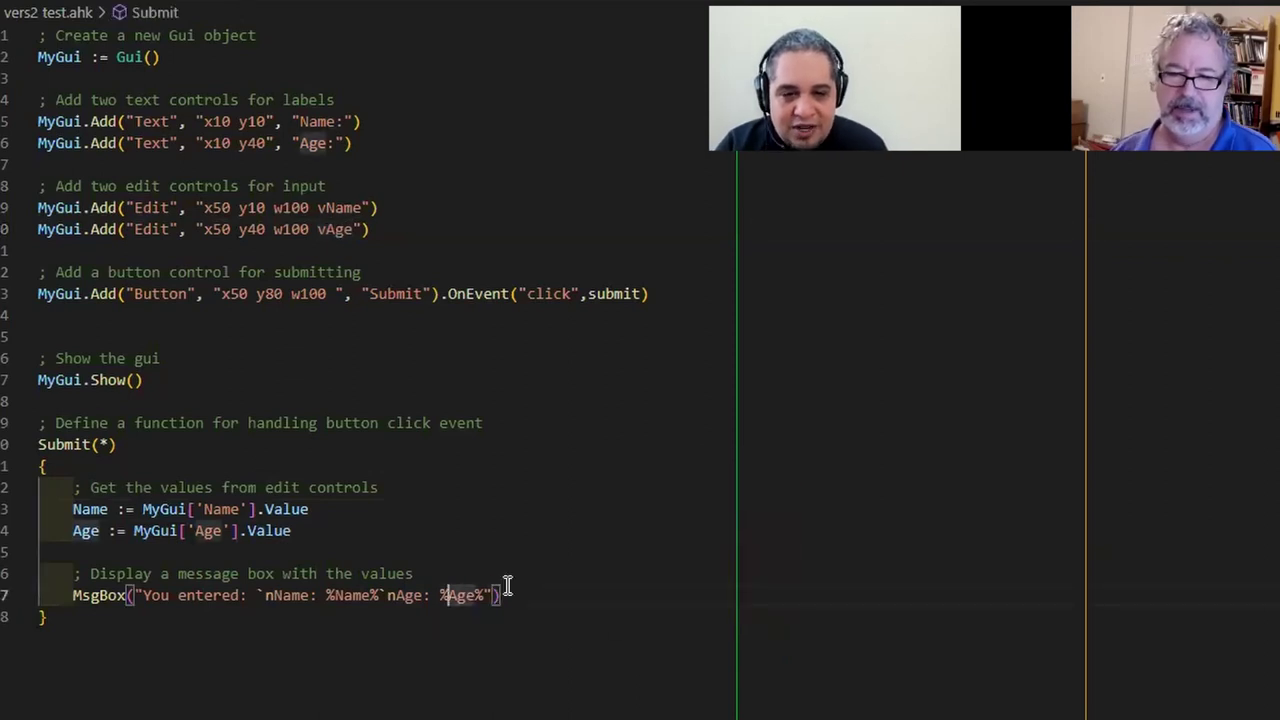
- Rewrite the MsgBox line to concatenate Name and Age instead of %Name%/%Age% placeholders
{"action": "key", "text": "Left"}
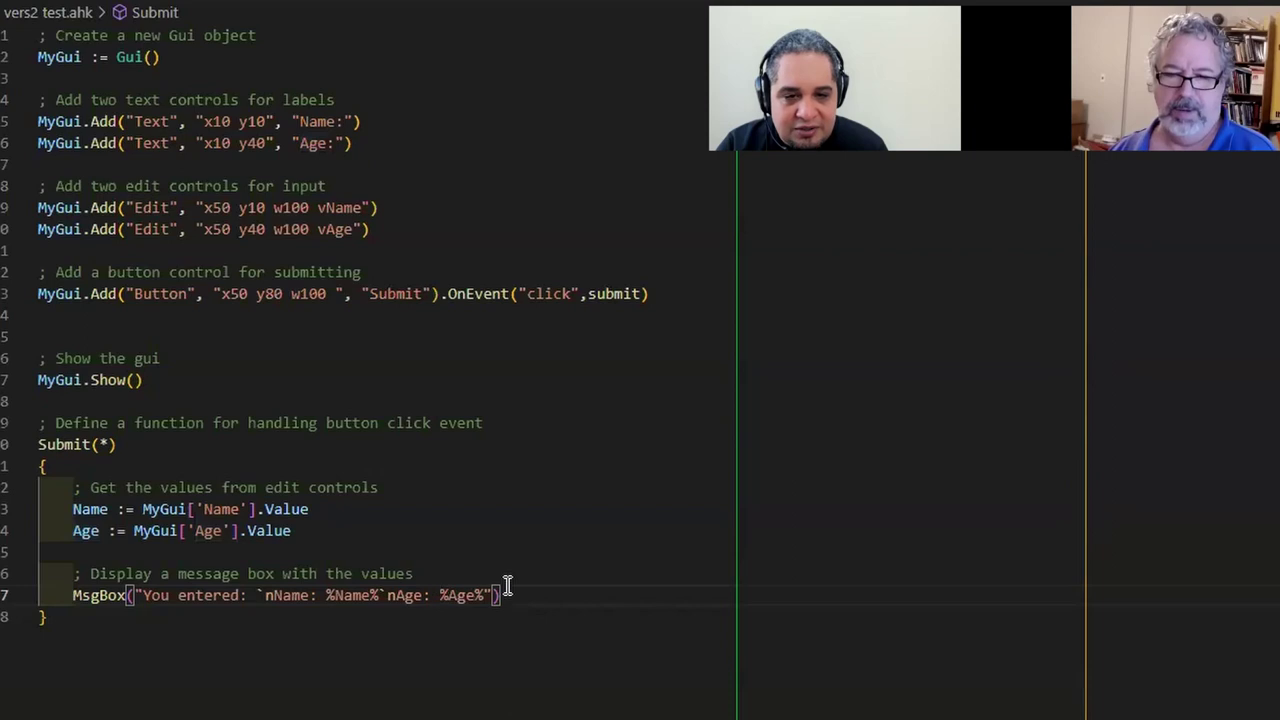
{"action": "key", "text": "ctrl+z"}
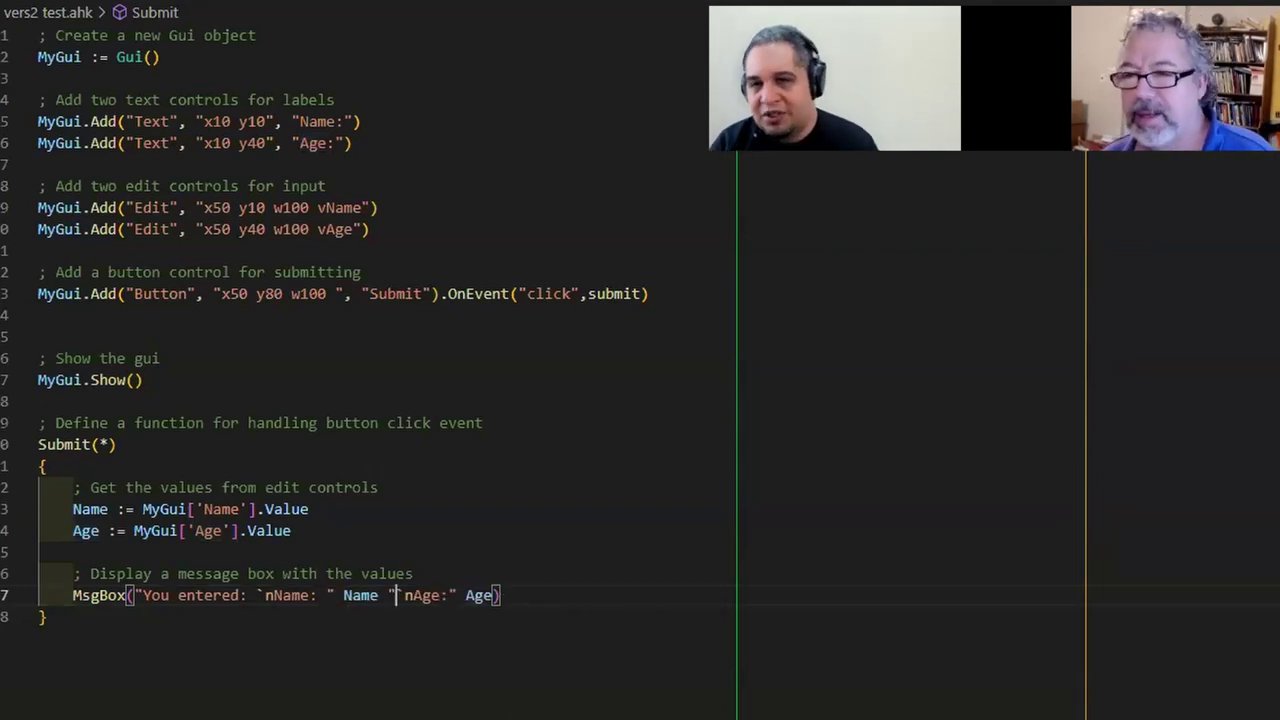
{"action": "left_click", "coordinate": [348, 143]}
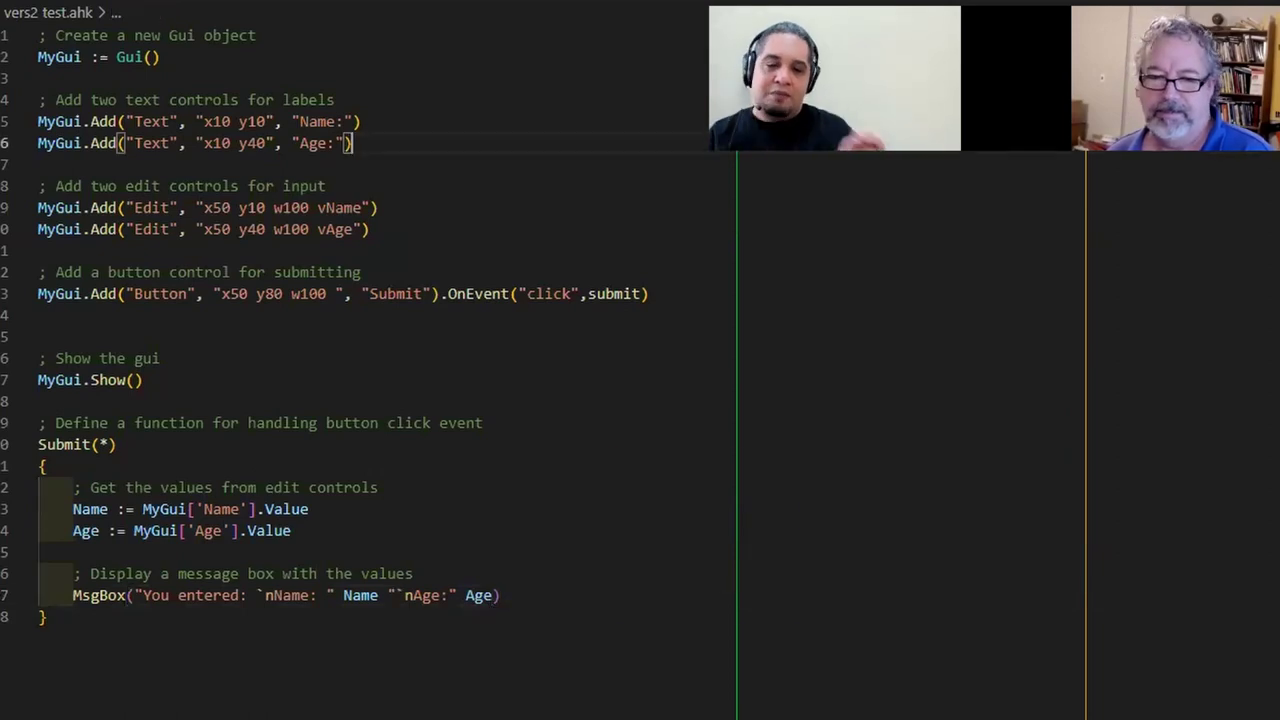
- Run the script with Joe and 22, confirm the message, and close the form
{"action": "key", "text": "F5"}
{"action": "type", "text": "Joe"}
{"action": "key", "text": "Tab"}
{"action": "type", "text": "22"}
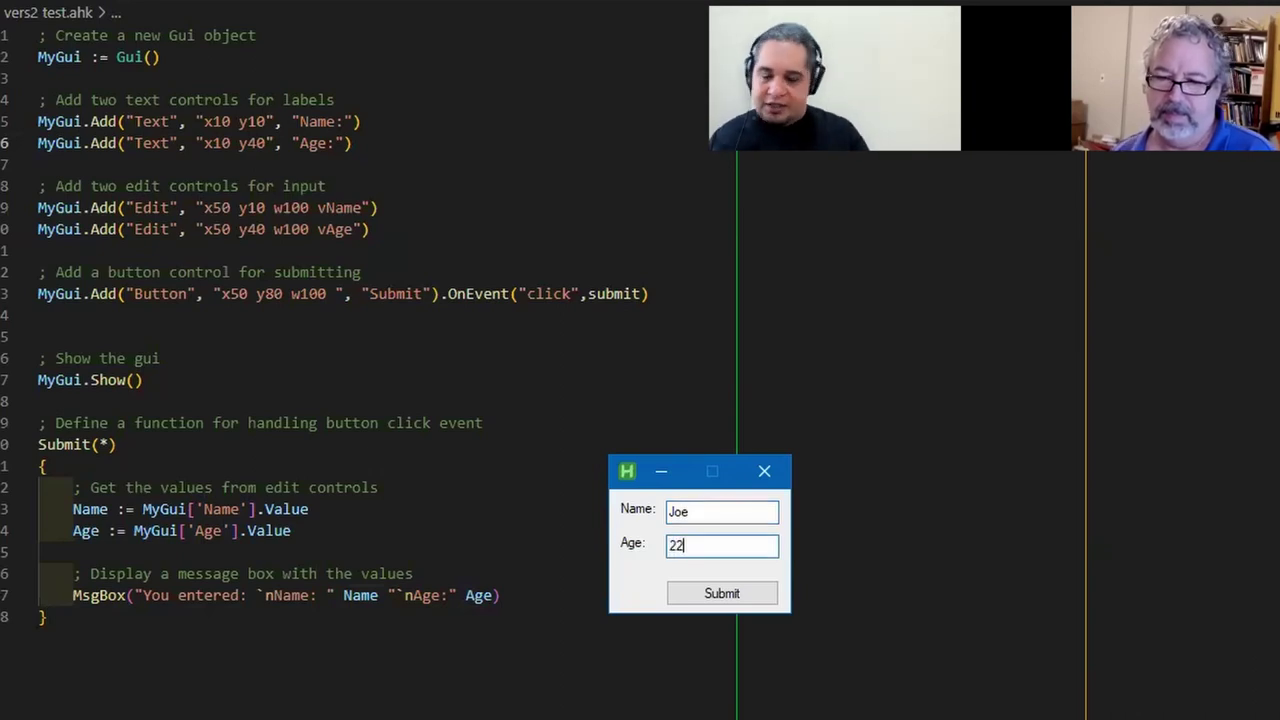
{"action": "left_click", "coordinate": [730, 594]}
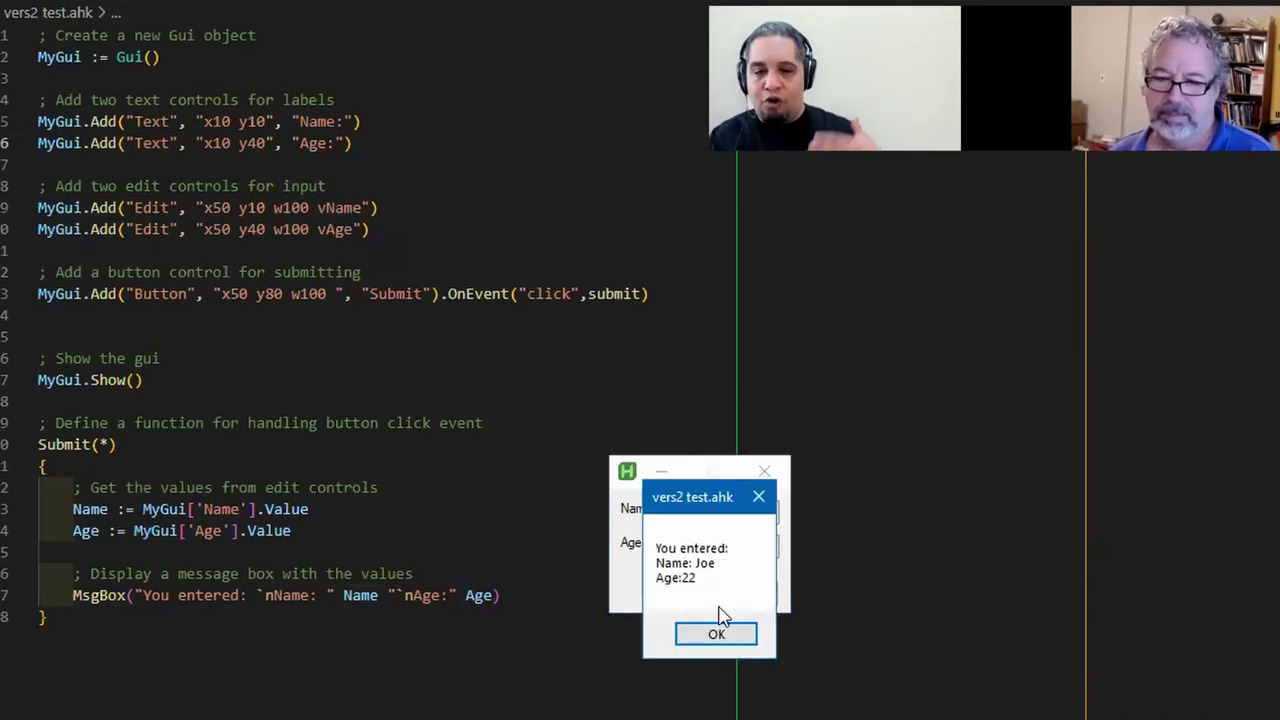
{"action": "left_click", "coordinate": [720, 634]}
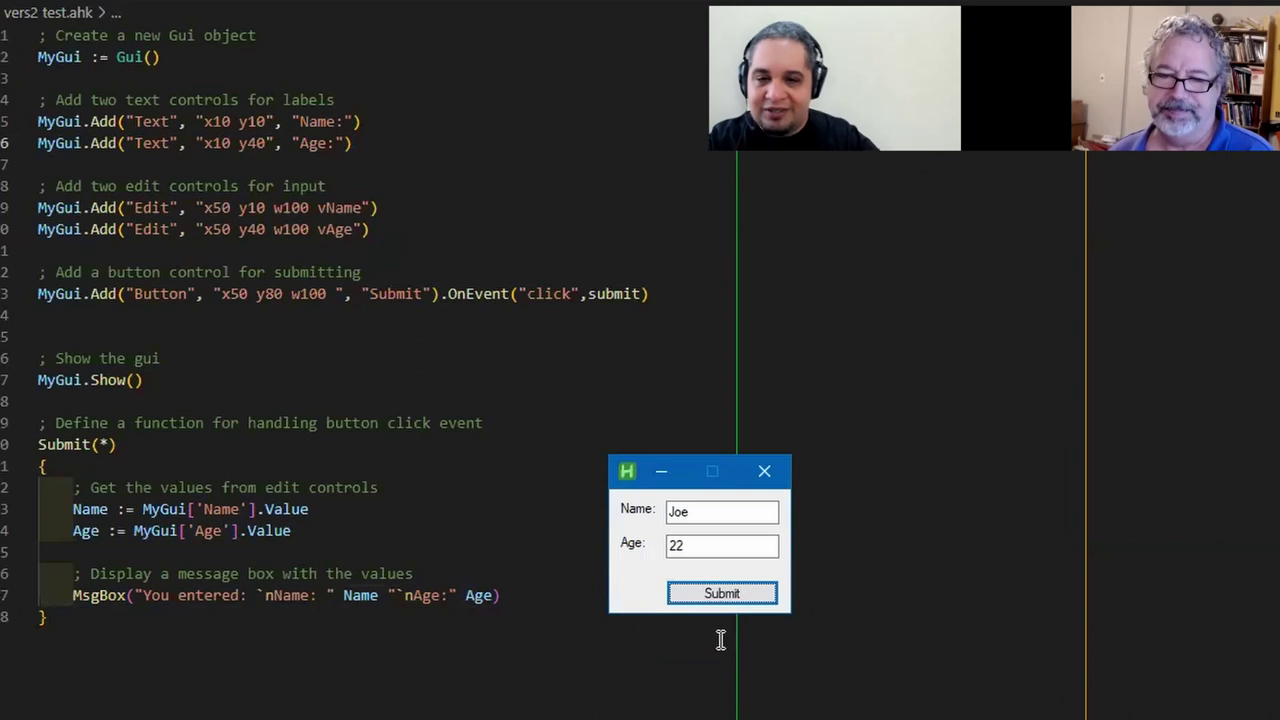
{"action": "left_click", "coordinate": [765, 474]}
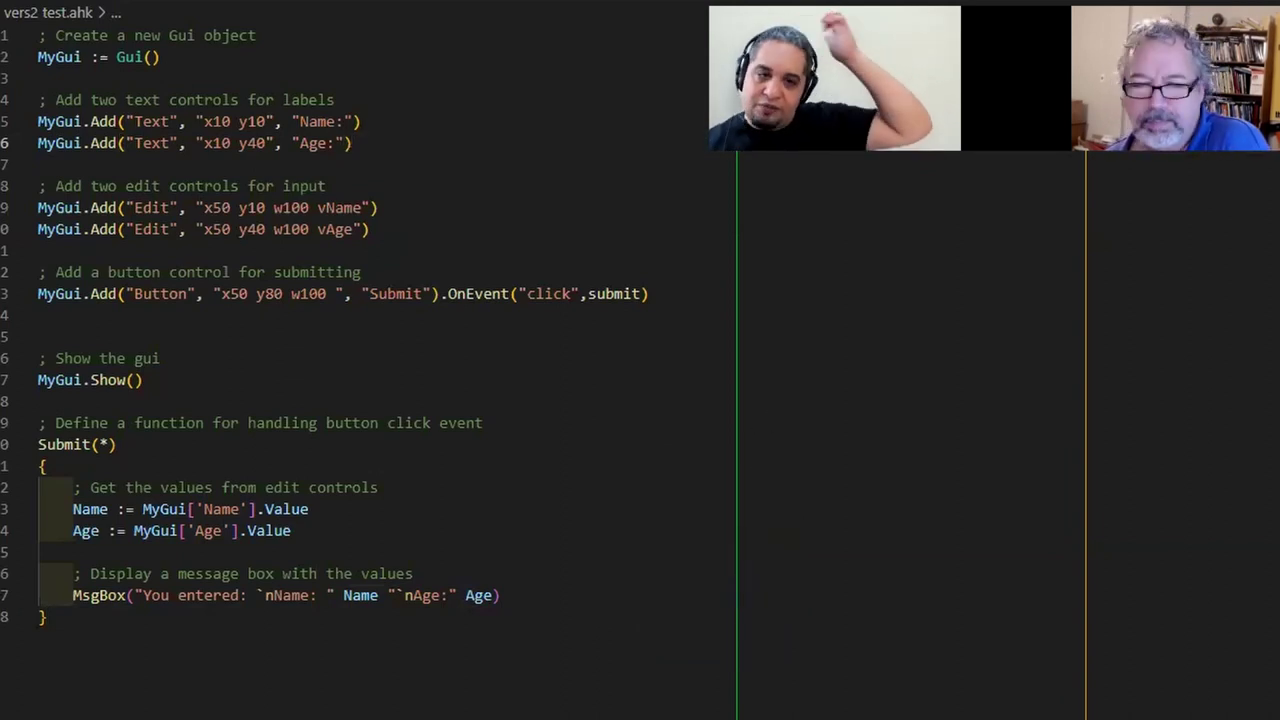
- Scroll through the Bing Chat conversation to review the original request and generated code
{"action": "key", "text": "alt+Tab"}
{"action": "scroll", "coordinate": [1143, 600], "scroll_direction": "up", "scroll_amount": 3}
{"action": "scroll", "coordinate": [1145, 598], "scroll_direction": "down", "scroll_amount": 2}
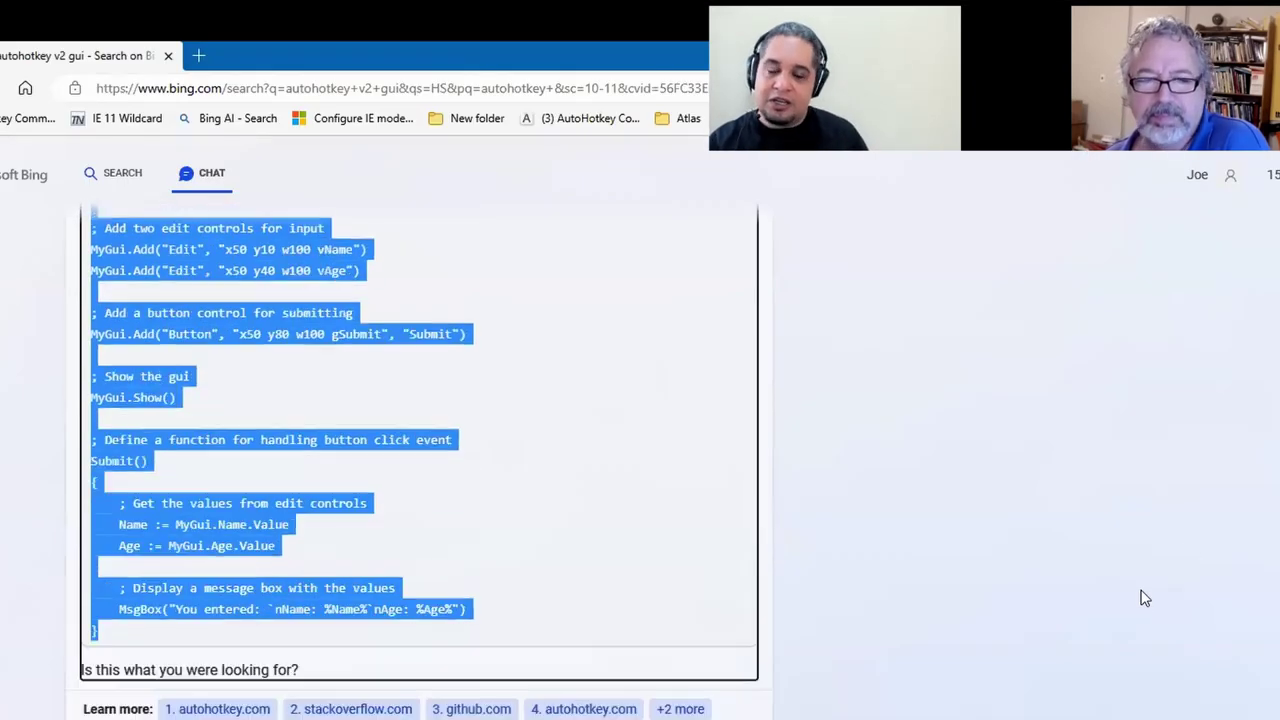
{"action": "scroll", "coordinate": [1145, 597], "scroll_direction": "down", "scroll_amount": 1}
{"action": "scroll", "coordinate": [1145, 596], "scroll_direction": "up", "scroll_amount": 6}
{"action": "scroll", "coordinate": [1145, 594], "scroll_direction": "up", "scroll_amount": 4}
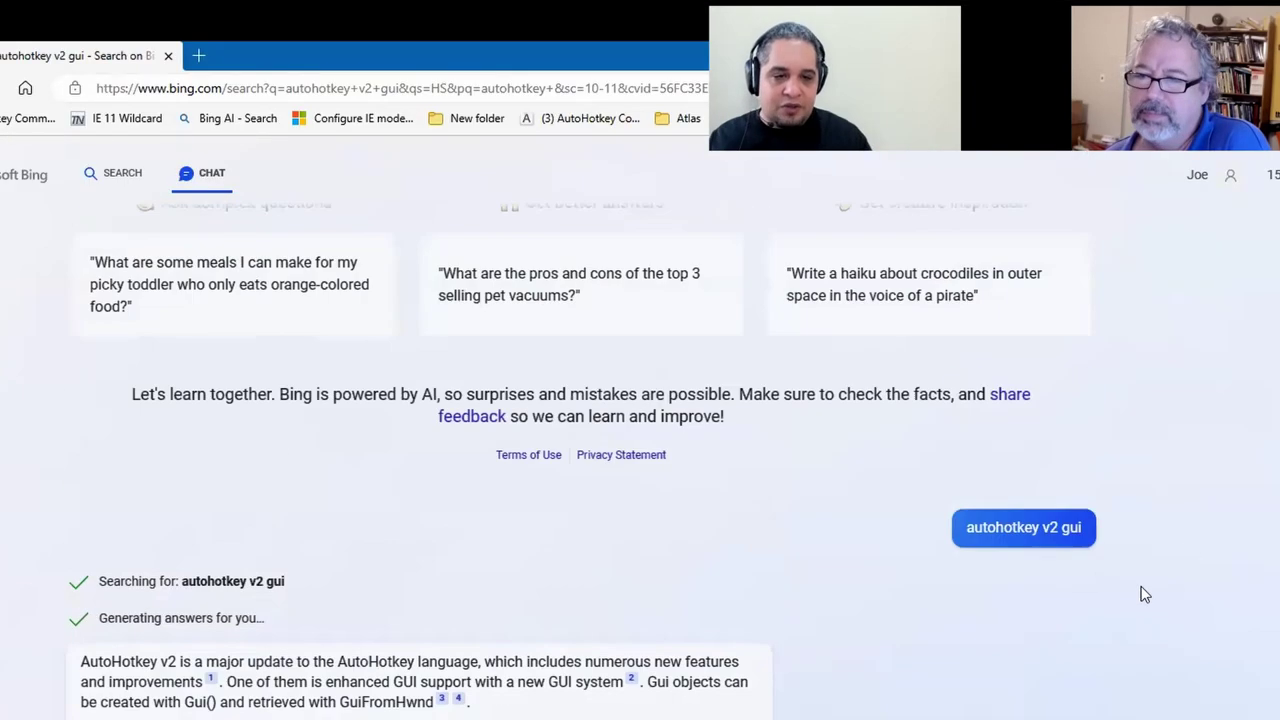
{"action": "scroll", "coordinate": [1139, 590], "scroll_direction": "down", "scroll_amount": 5}
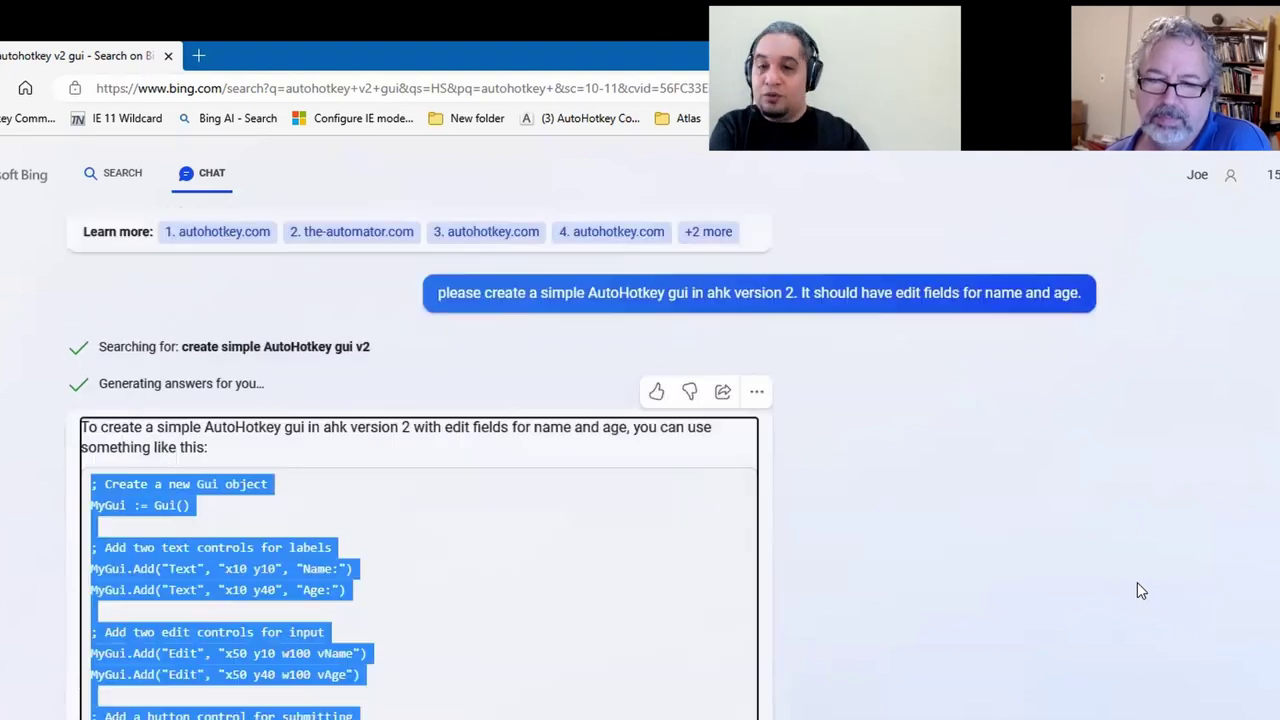
{"action": "scroll", "coordinate": [1137, 582], "scroll_direction": "down", "scroll_amount": 3}
{"action": "scroll", "coordinate": [1137, 582], "scroll_direction": "down", "scroll_amount": 3}
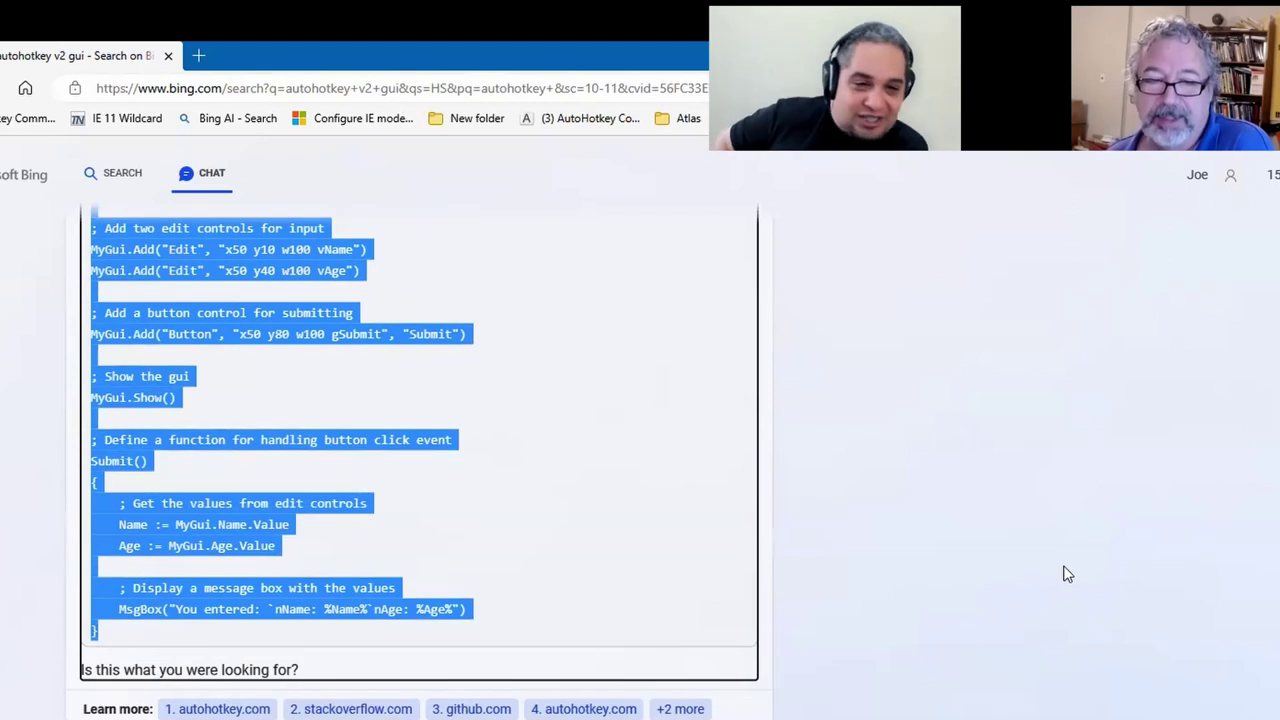
{"action": "scroll", "coordinate": [1067, 574], "scroll_direction": "up", "scroll_amount": 2}
{"action": "scroll", "coordinate": [1067, 574], "scroll_direction": "up", "scroll_amount": 3}
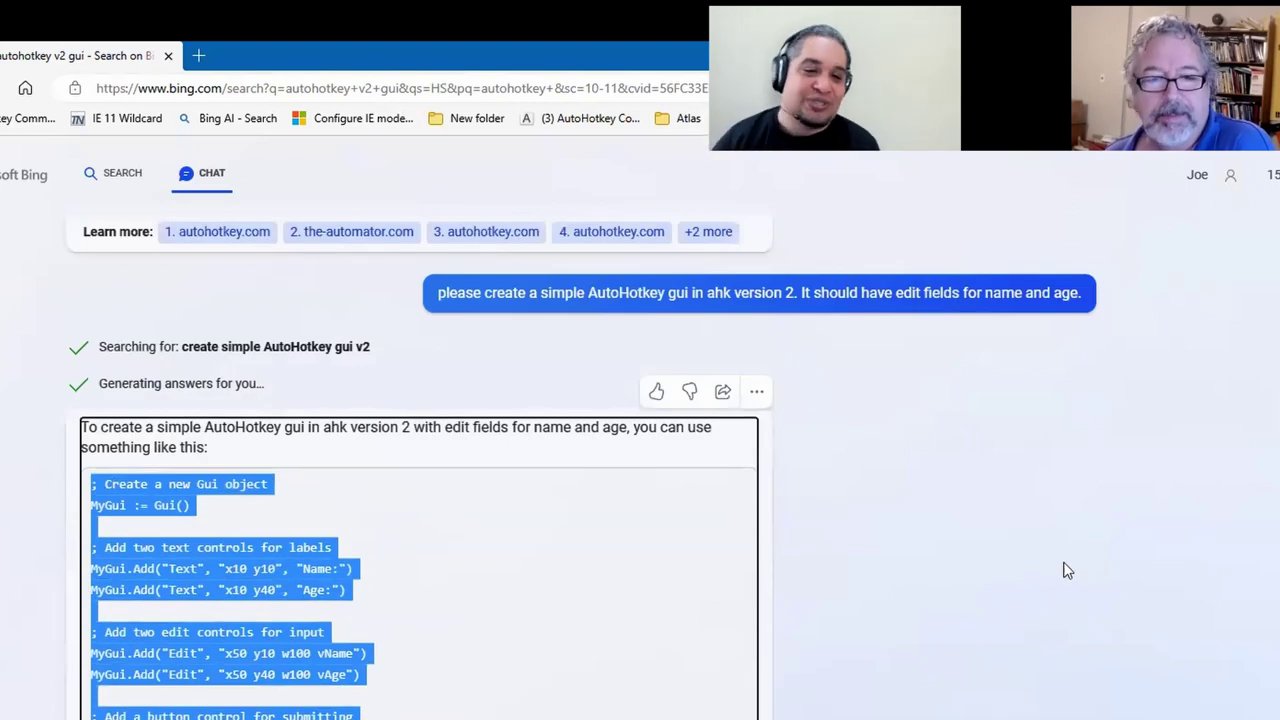
{"action": "left_click", "coordinate": [395, 517]}
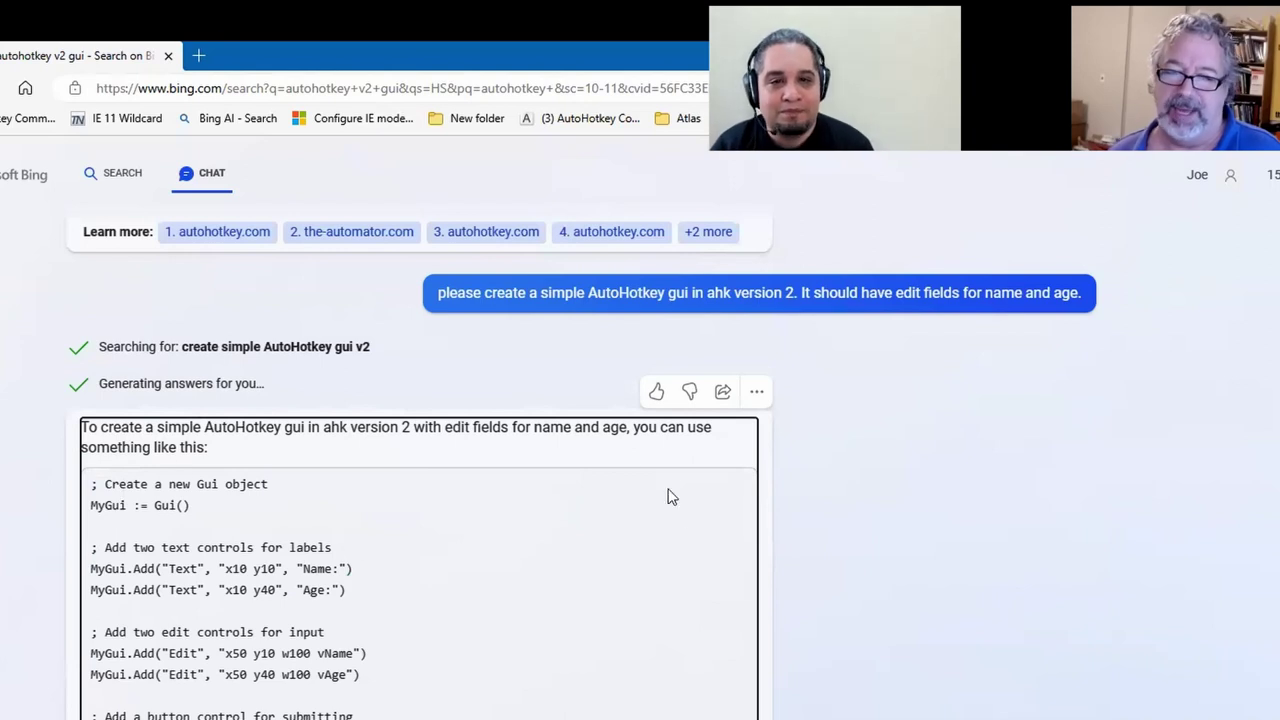
{"action": "left_click_drag", "start_coordinate": [90, 488], "coordinate": [583, 663]}
{"action": "scroll", "coordinate": [583, 663], "scroll_direction": "down", "scroll_amount": 3}
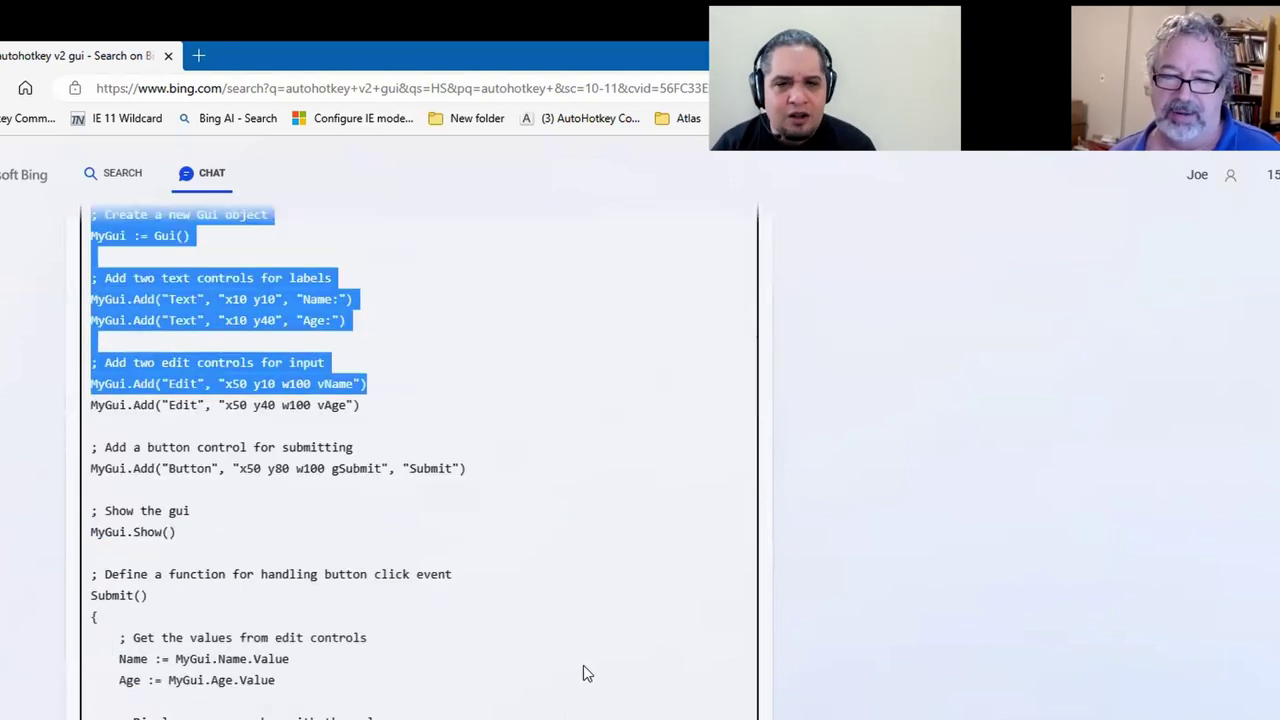
{"action": "scroll", "coordinate": [583, 669], "scroll_direction": "up", "scroll_amount": 1}
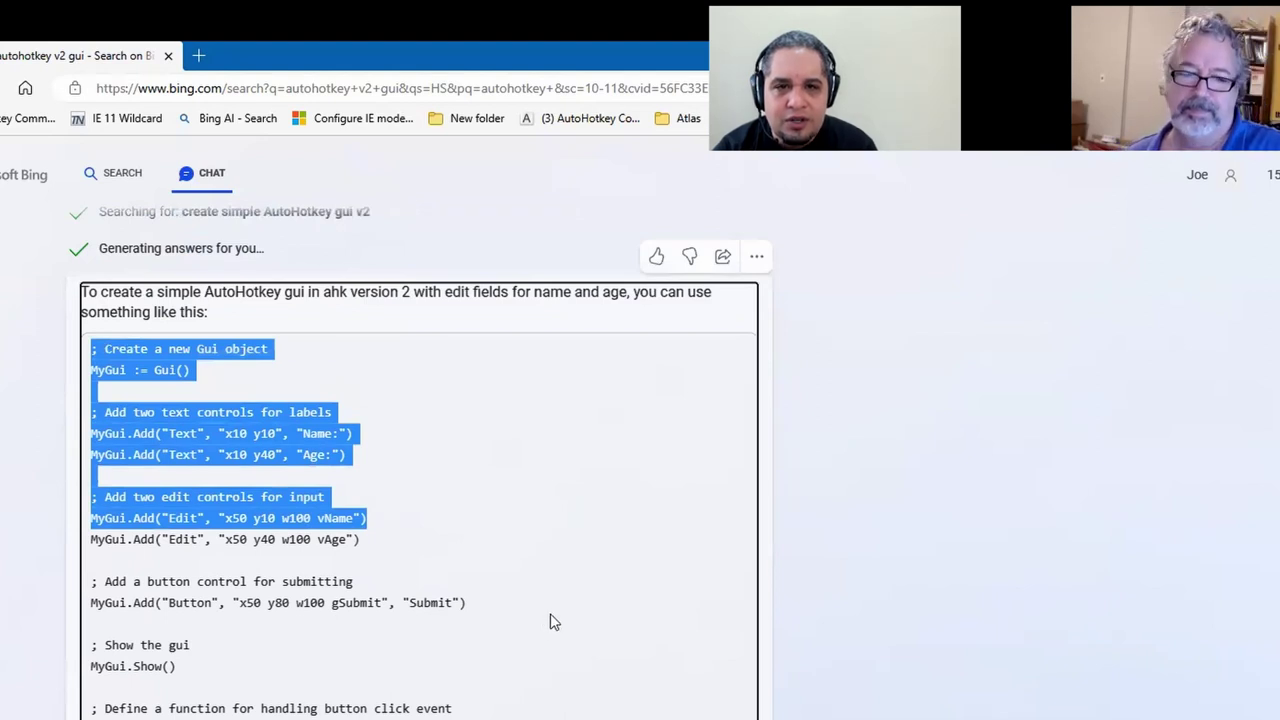
{"action": "scroll", "coordinate": [561, 618], "scroll_direction": "down", "scroll_amount": 2}
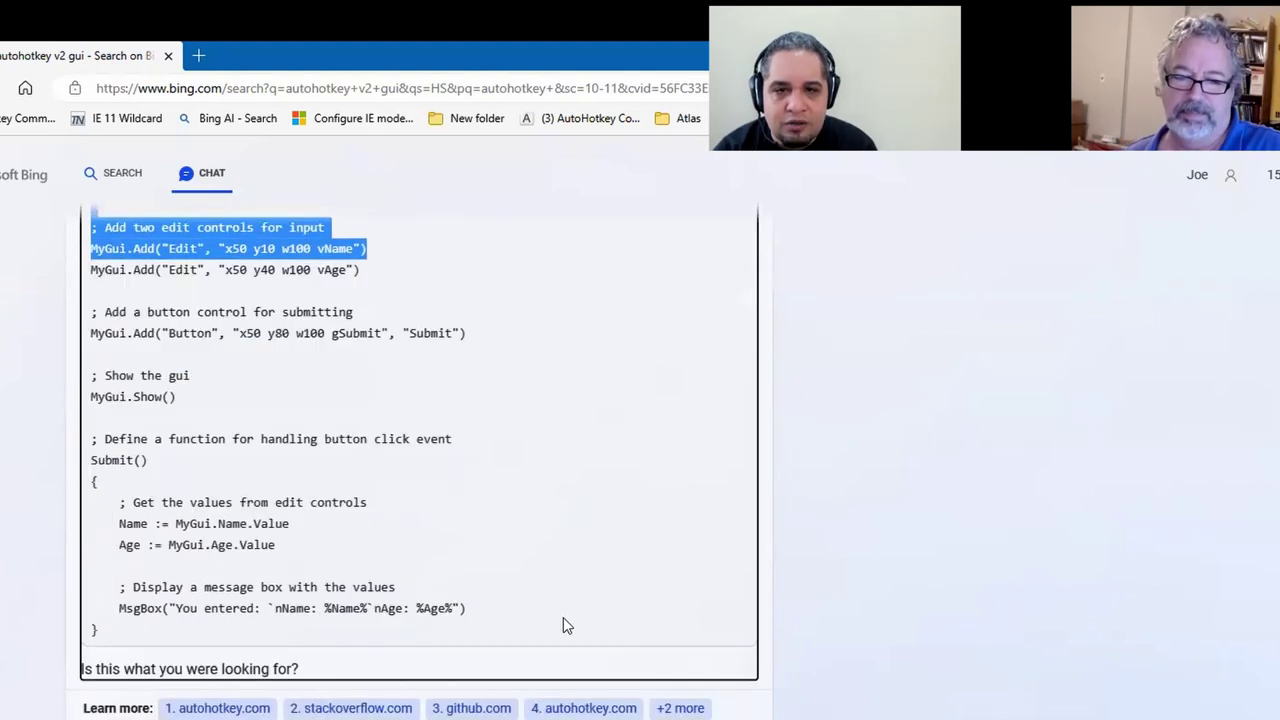
{"action": "scroll", "coordinate": [563, 620], "scroll_direction": "up", "scroll_amount": 2}
{"action": "scroll", "coordinate": [400, 440], "scroll_direction": "up", "scroll_amount": 1}
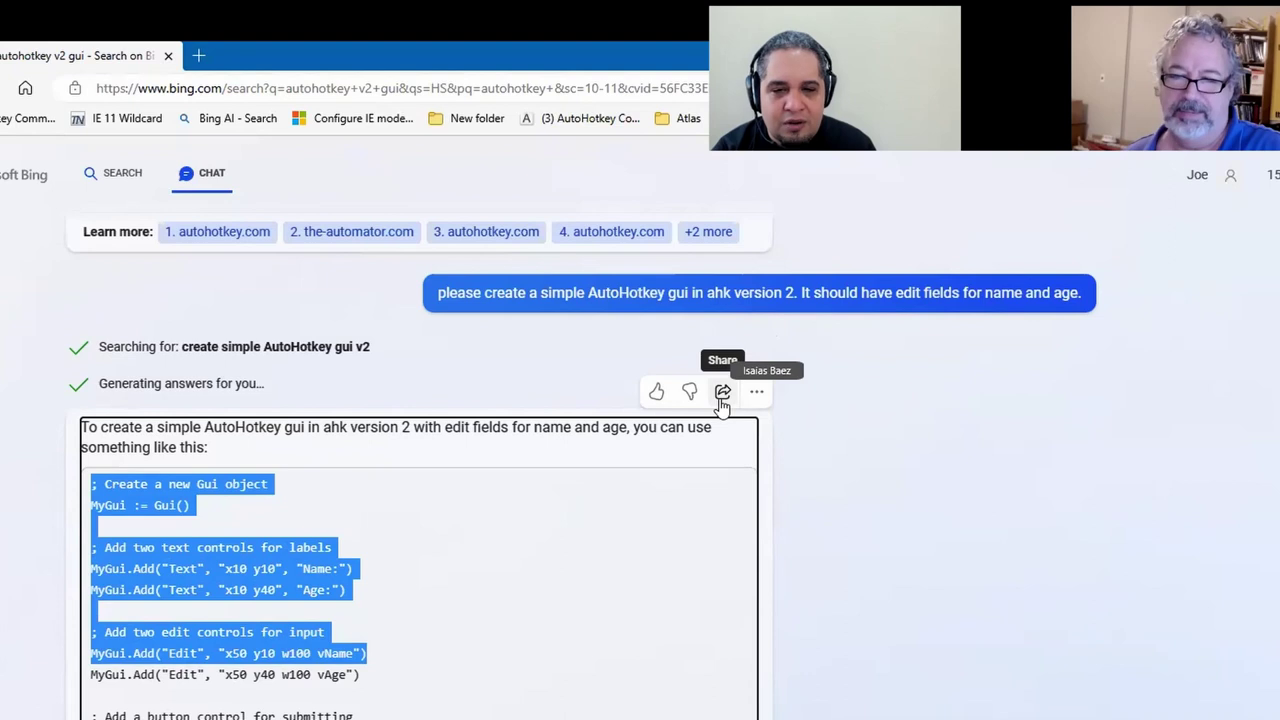
{"action": "left_click", "coordinate": [755, 396]}
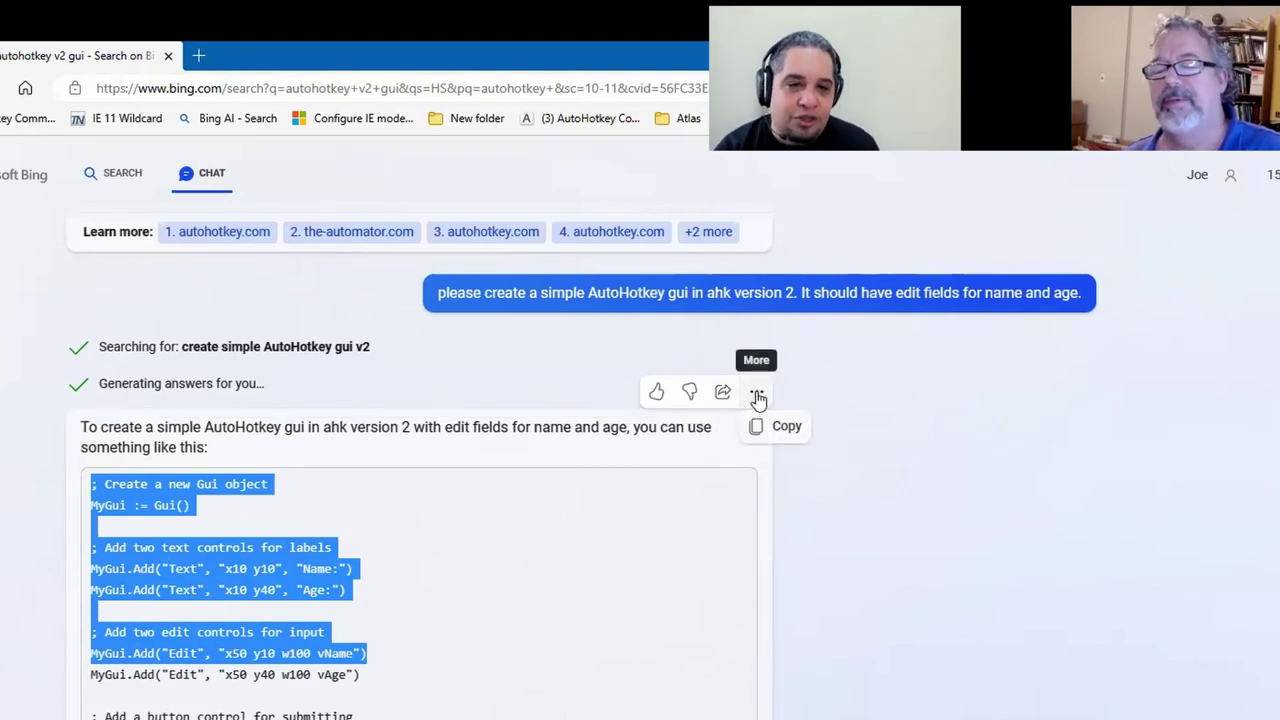
{"action": "left_click", "coordinate": [257, 541]}
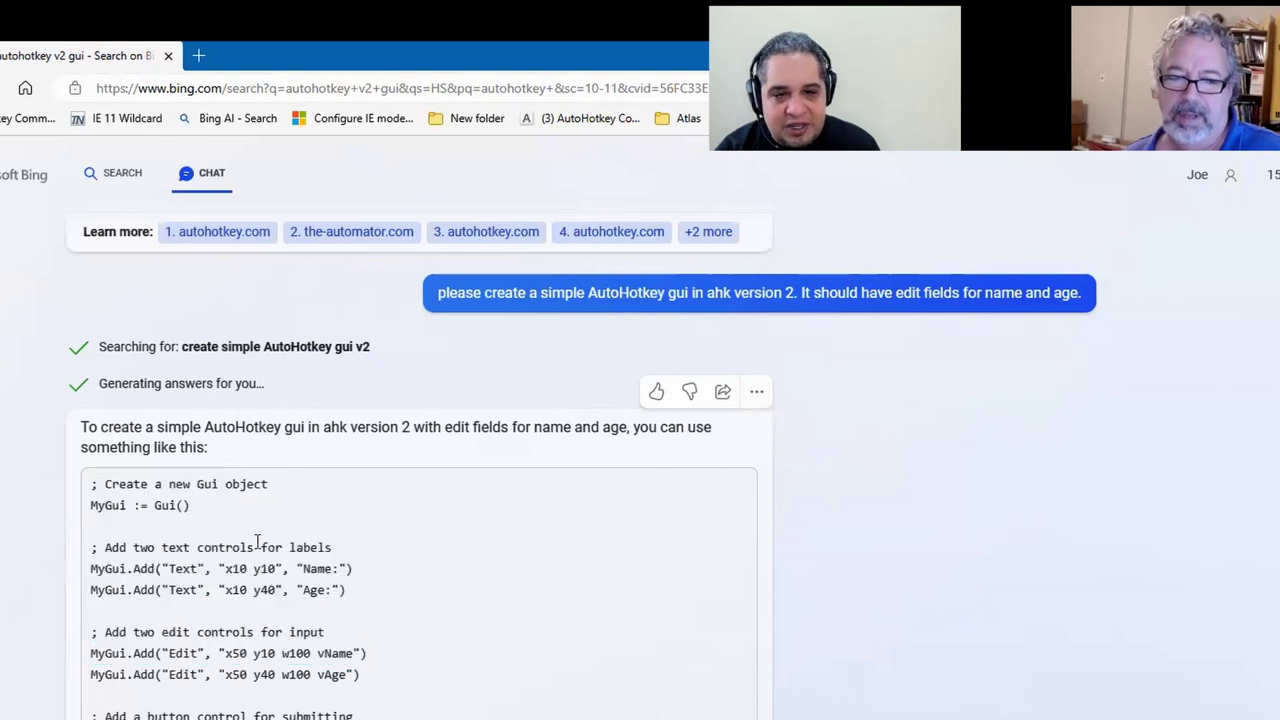